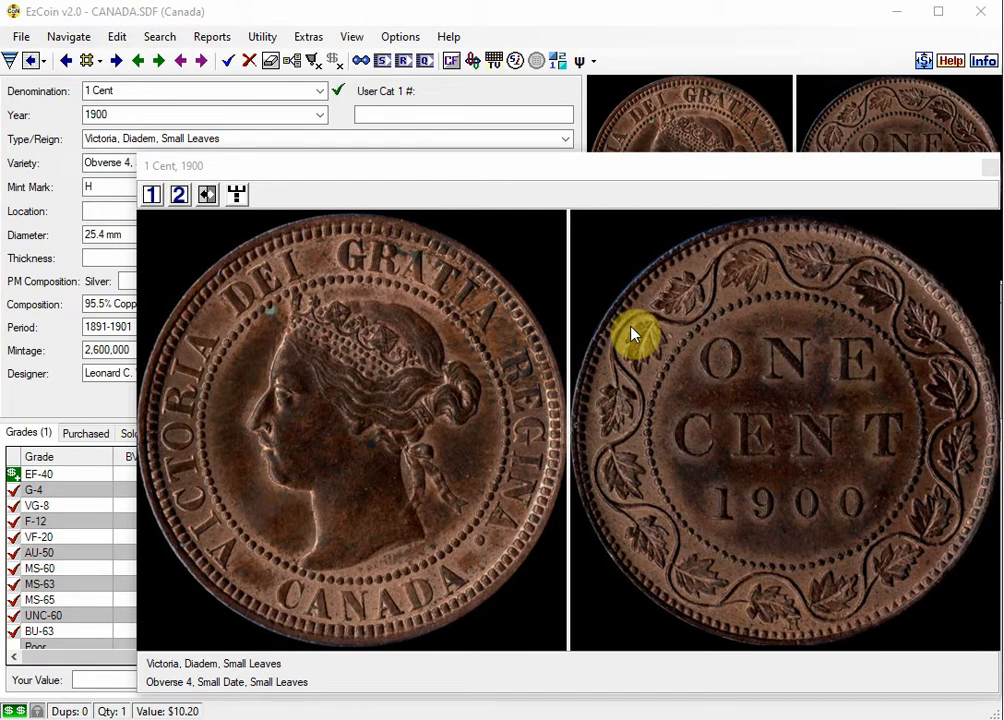
# Close the enlarged coin images and move Grade Location ahead of Graded By in the inventoried grades display fields
pyautogui.click(989, 173)
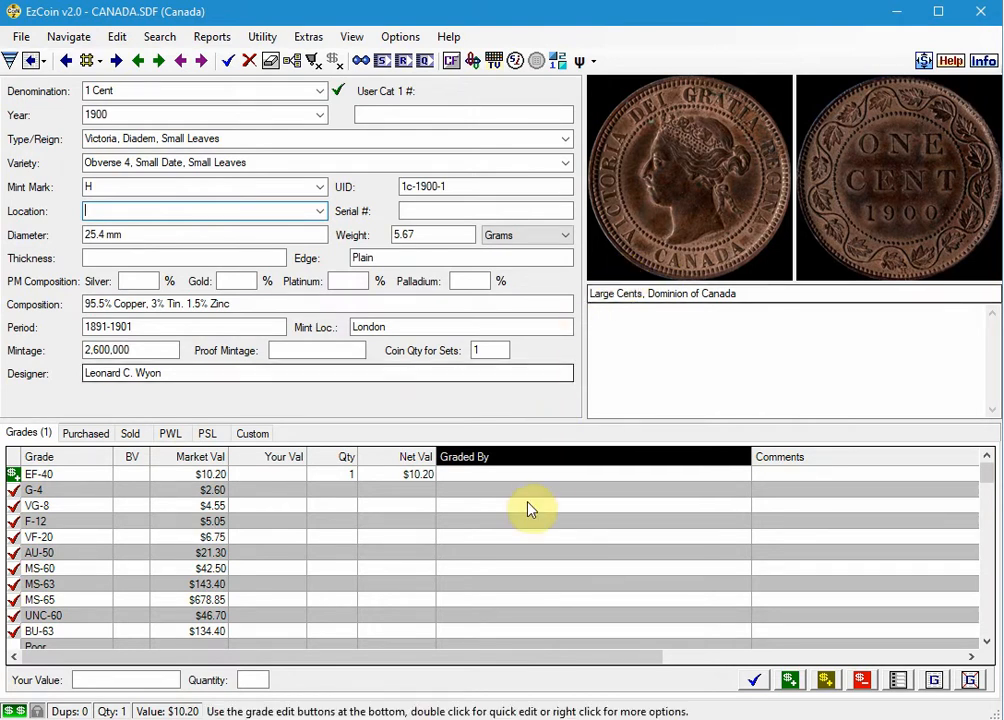
pyautogui.moveTo(636, 659); pyautogui.dragTo(908, 650)
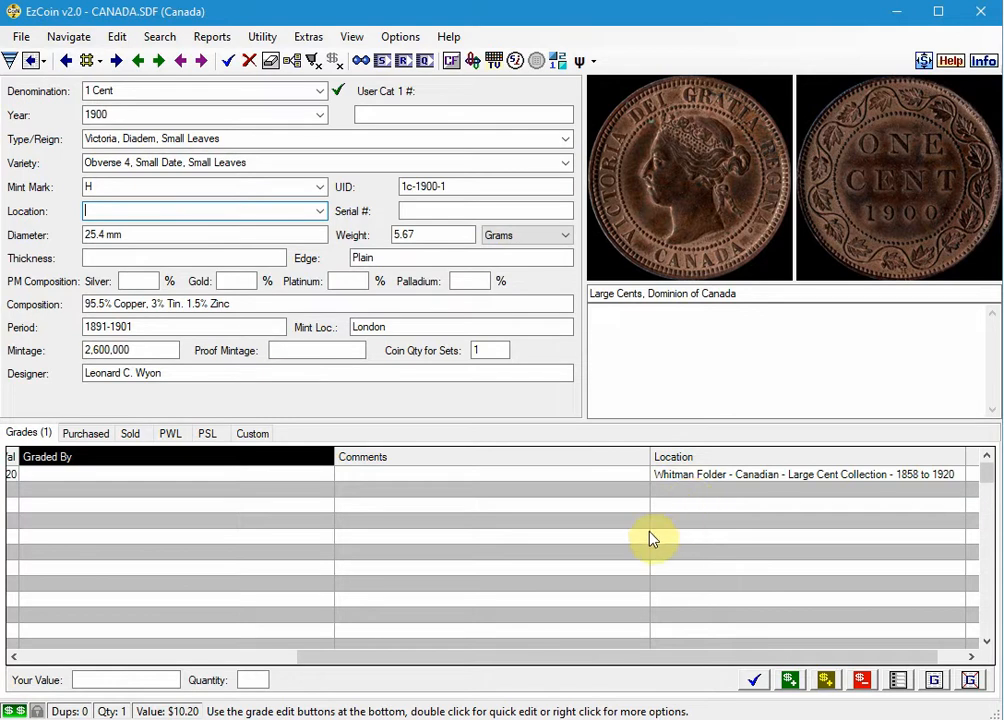
pyautogui.click(264, 656)
pyautogui.rightClick(233, 507)
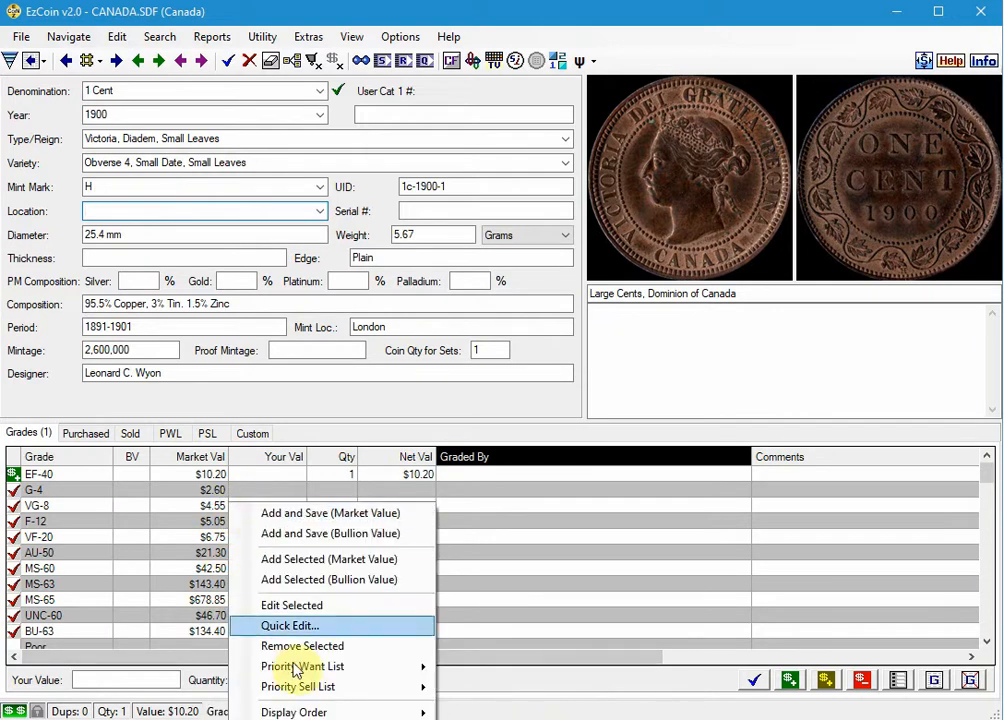
pyautogui.click(292, 719)
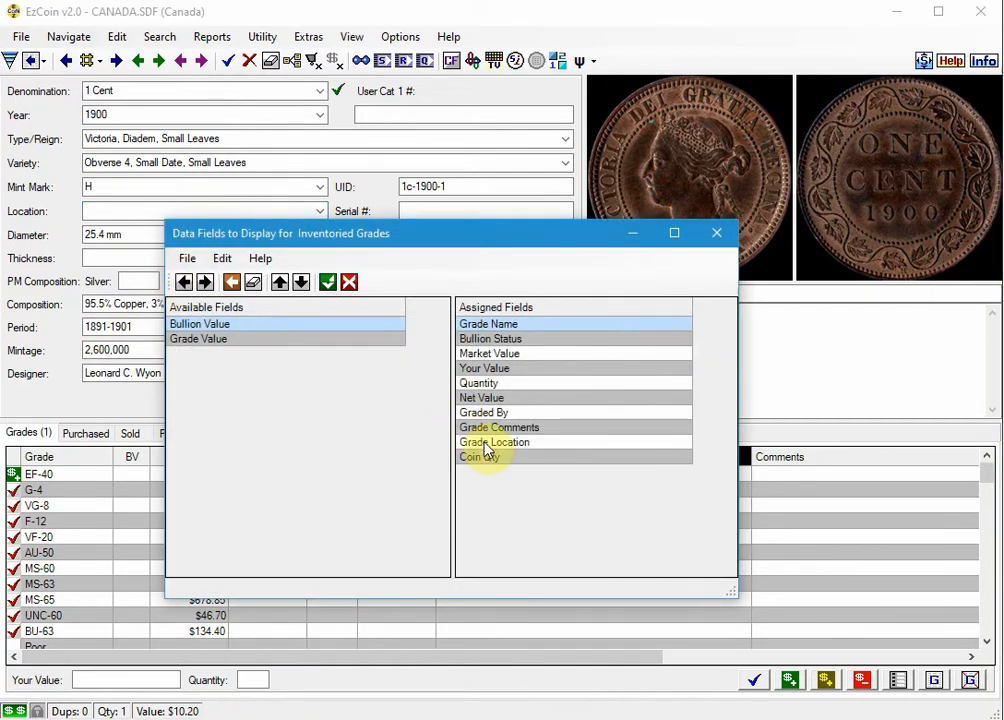
pyautogui.click(487, 452)
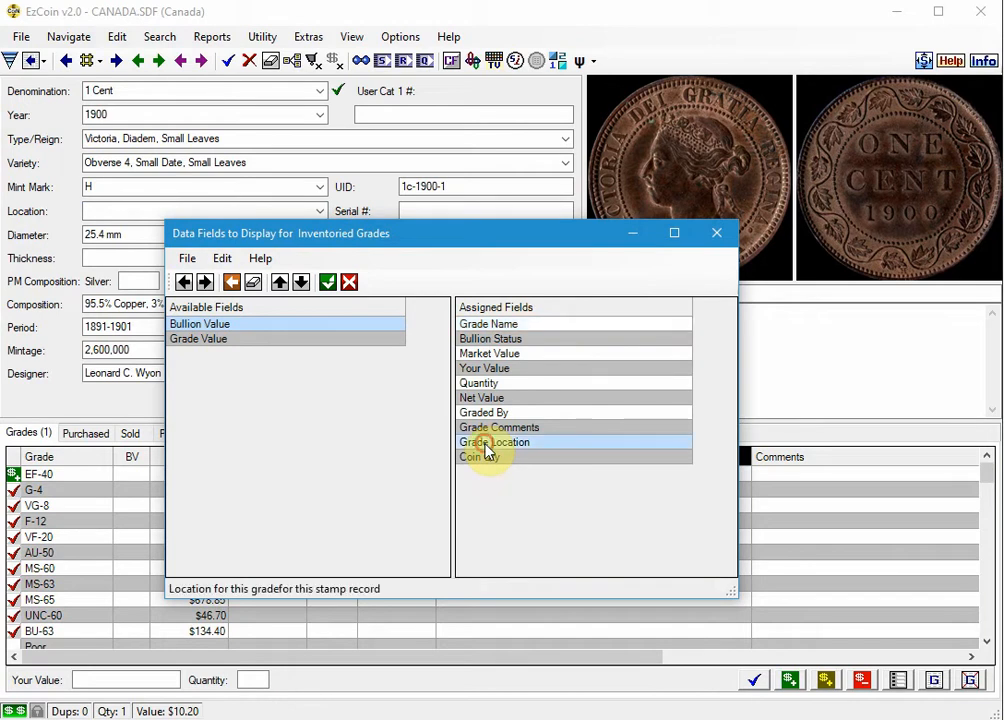
pyautogui.click(281, 284)
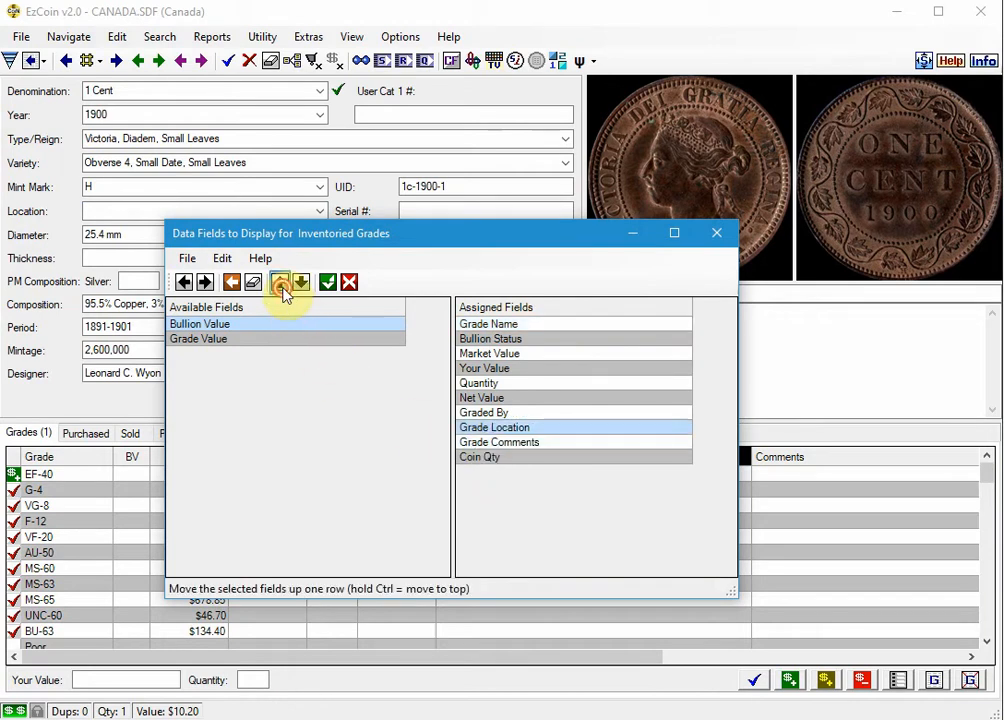
pyautogui.click(281, 284)
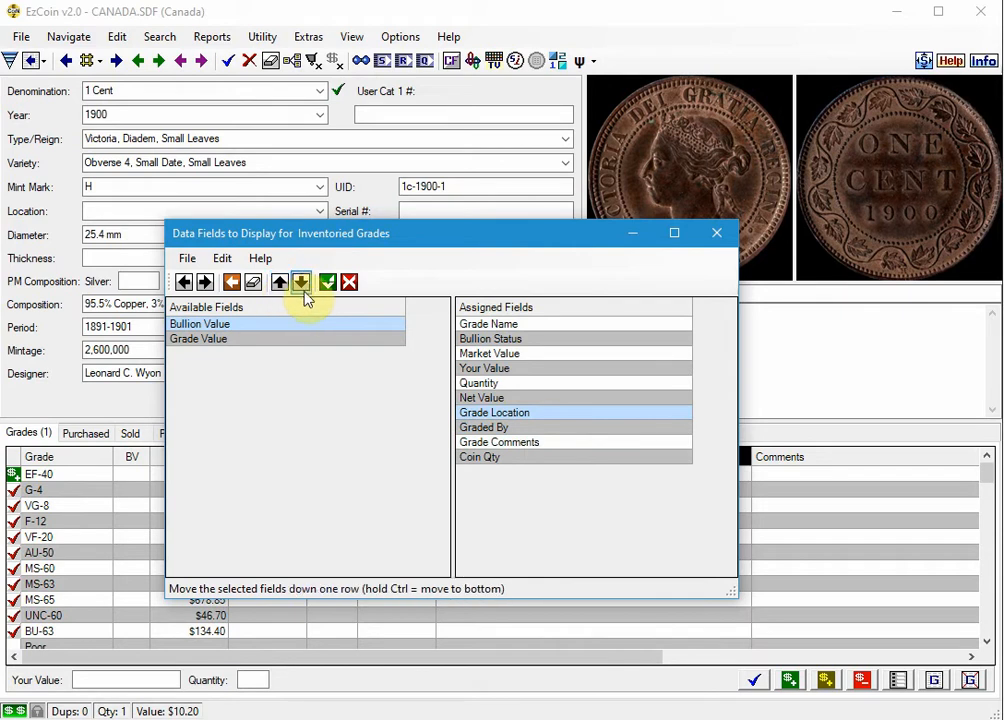
pyautogui.click(327, 284)
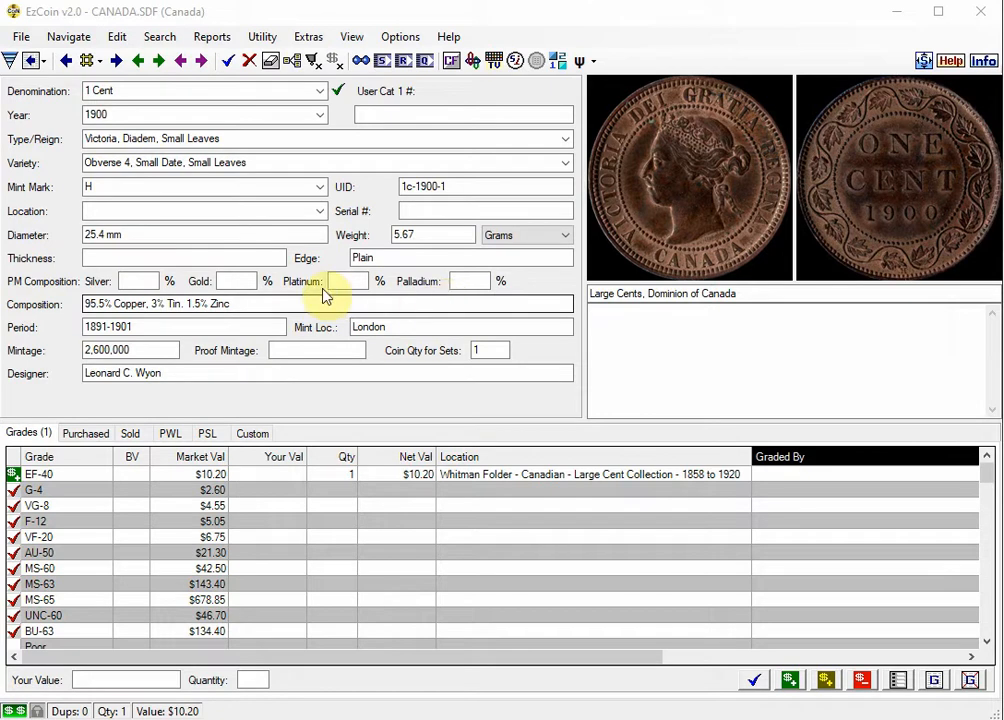
# Run a grades search of Inventoried Data for location Whitman, view the resulting grades report, and close it
pyautogui.click(160, 38)
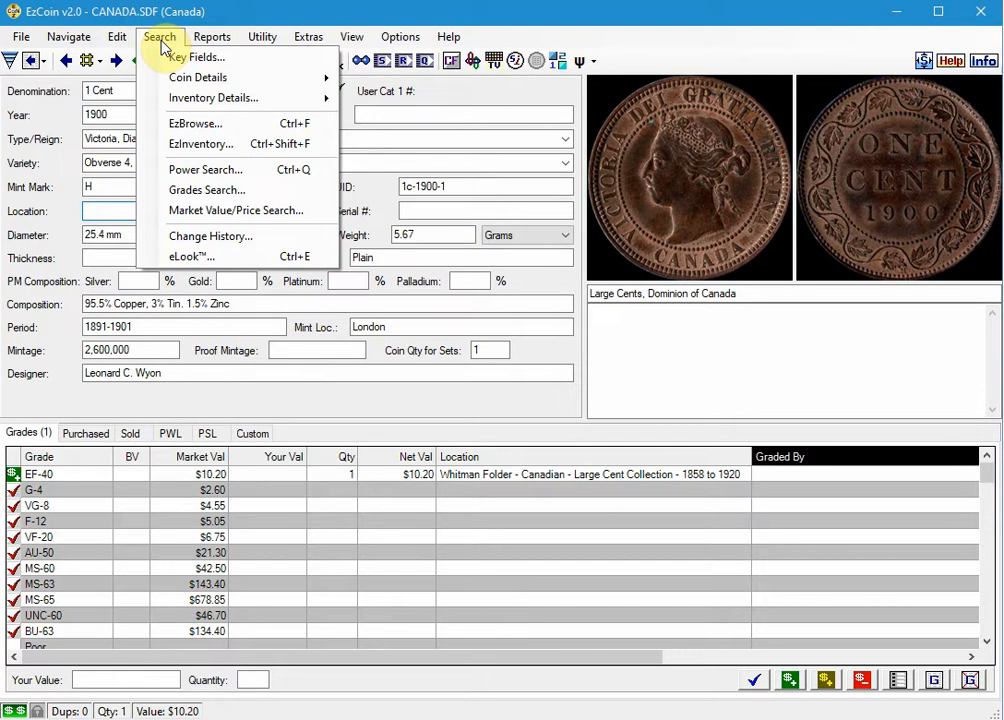
pyautogui.click(207, 190)
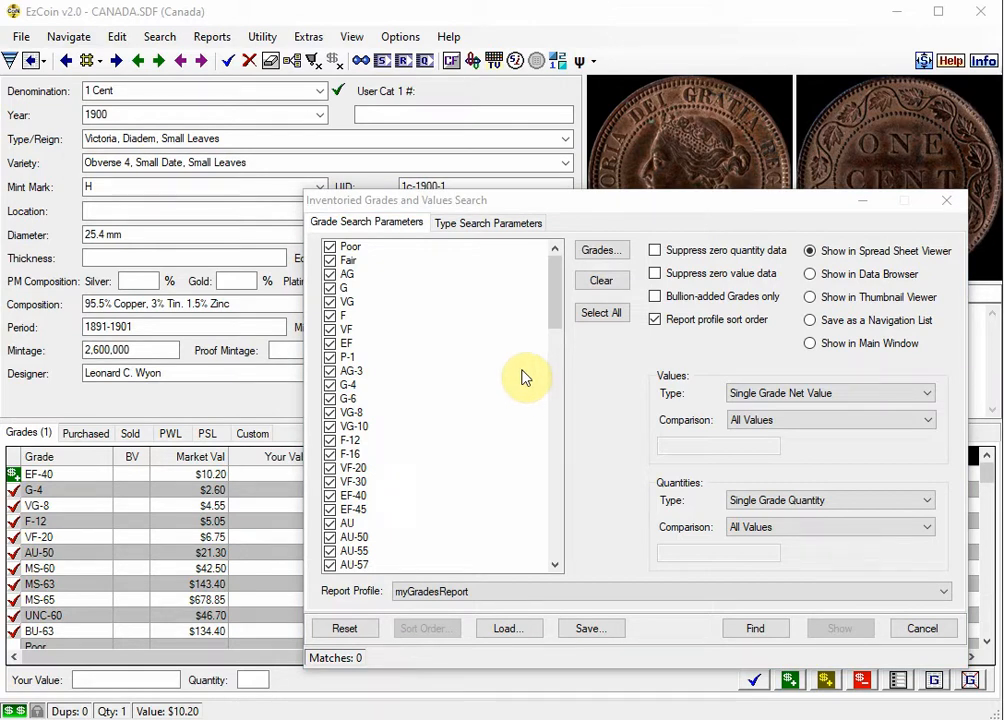
pyautogui.click(504, 229)
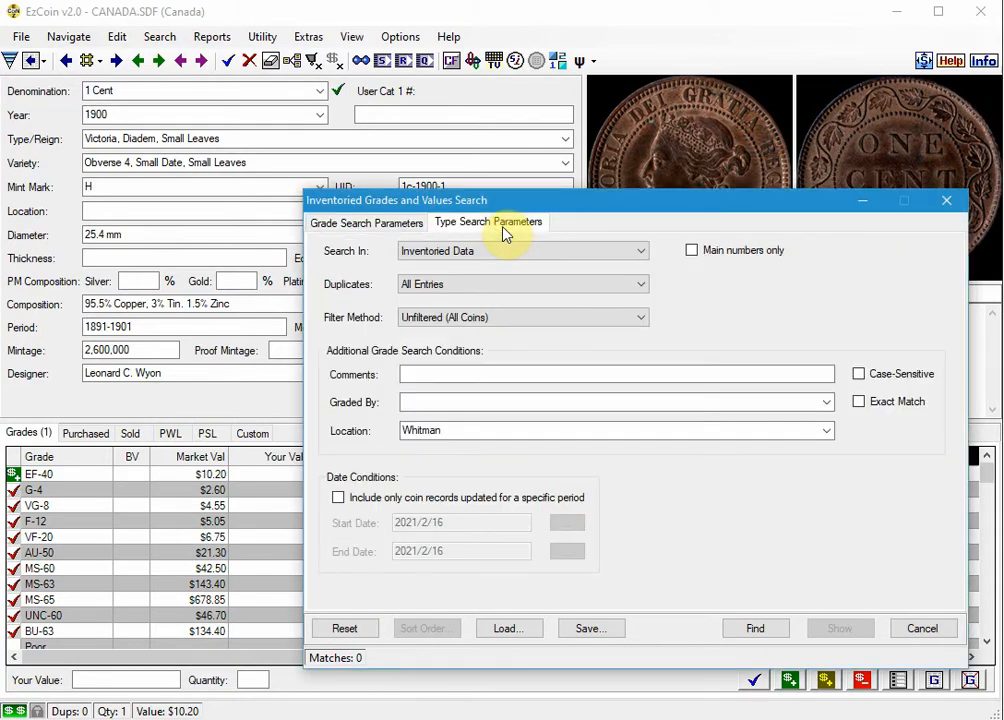
pyautogui.click(462, 254)
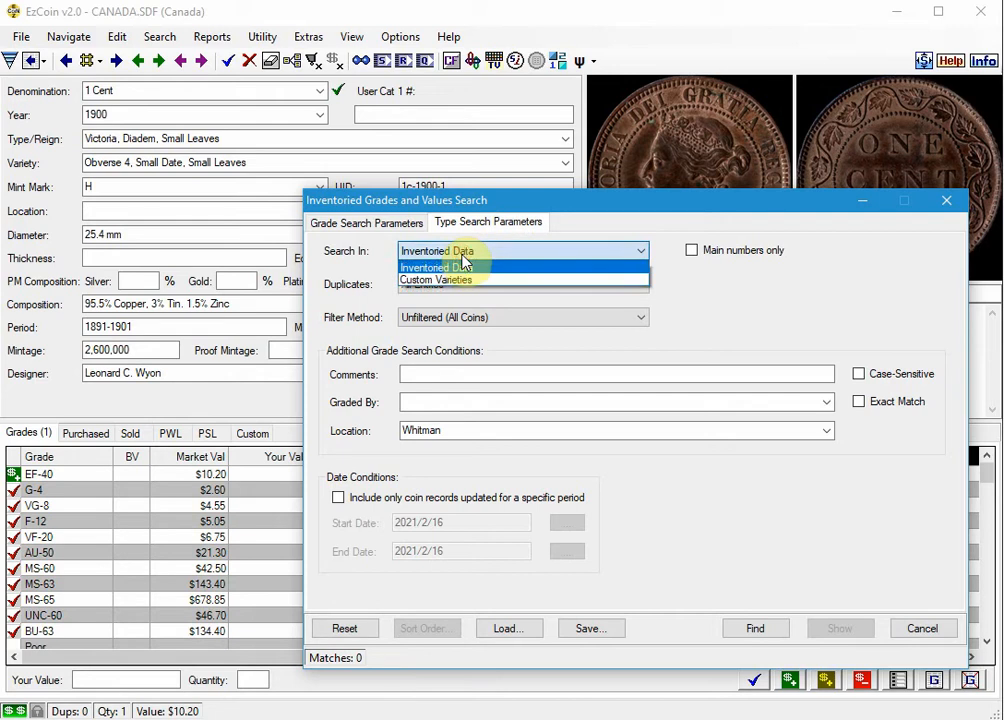
pyautogui.click(463, 264)
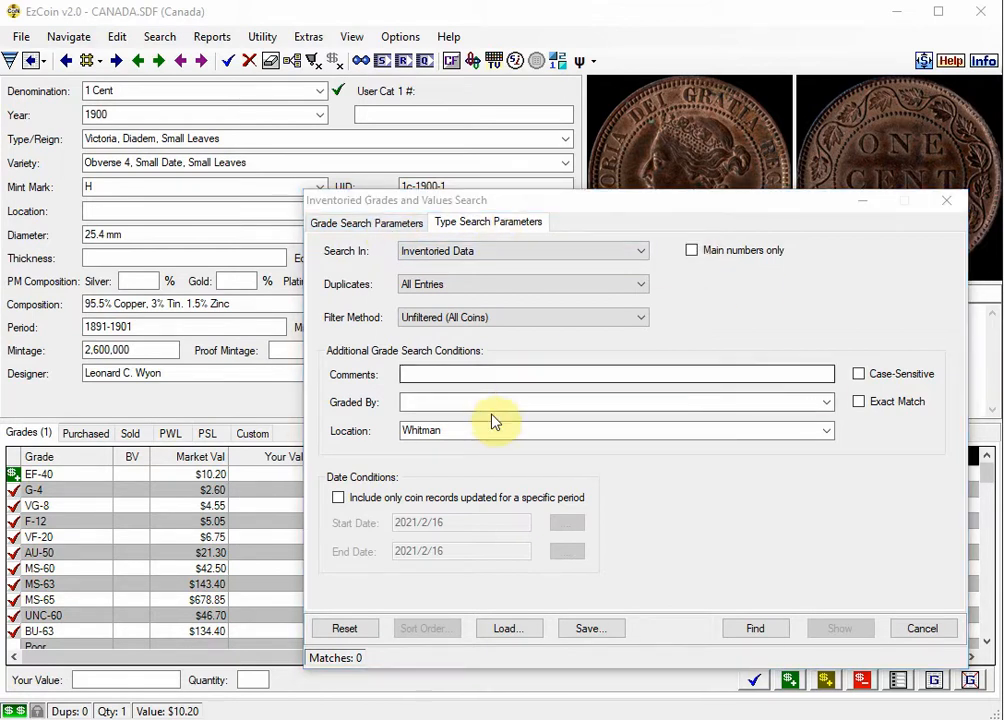
pyautogui.doubleClick(450, 430)
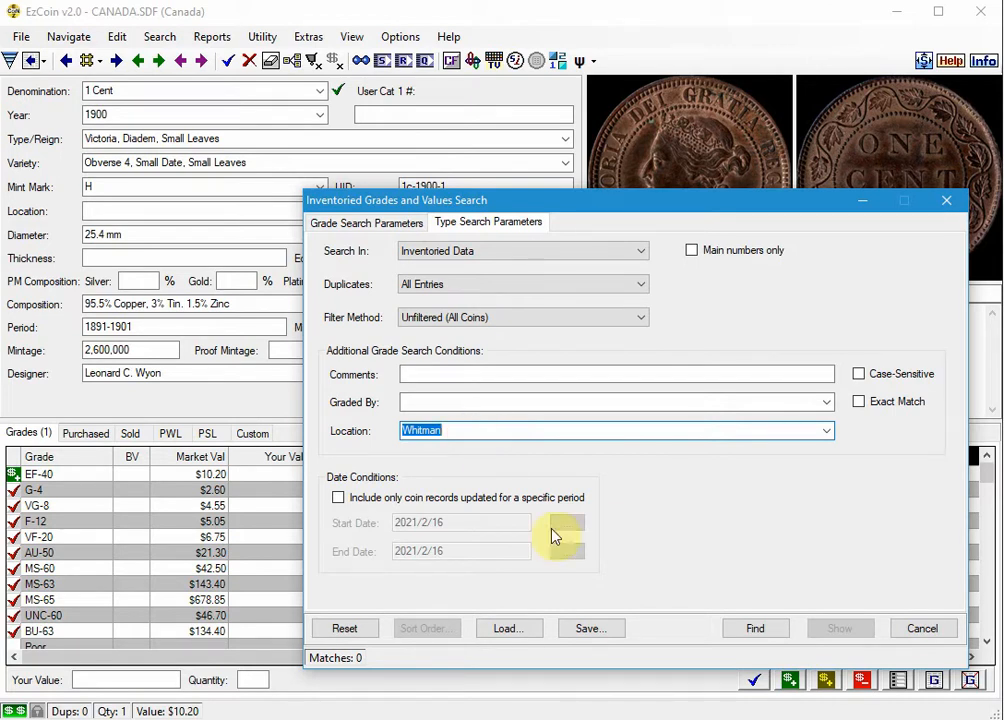
pyautogui.click(745, 628)
pyautogui.click(829, 630)
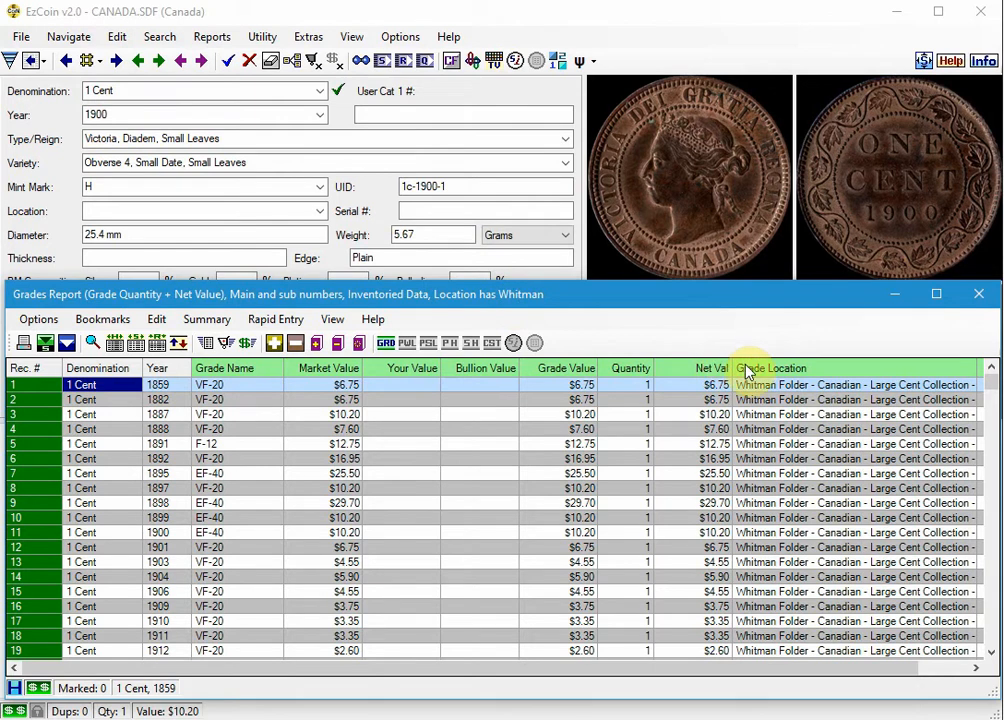
pyautogui.click(979, 295)
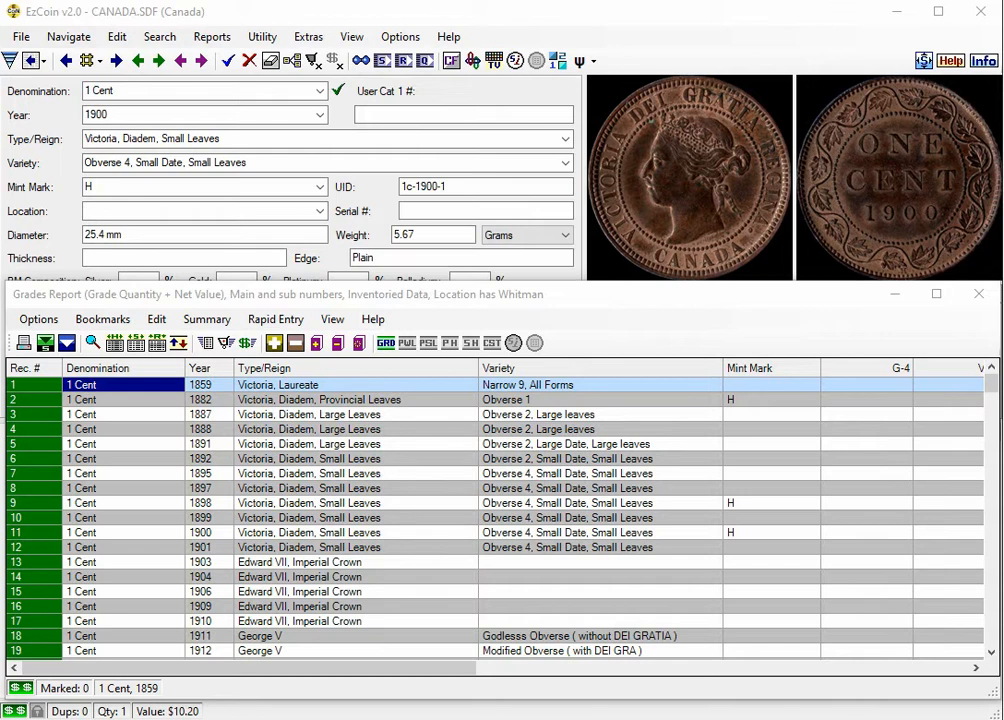
pyautogui.click(982, 297)
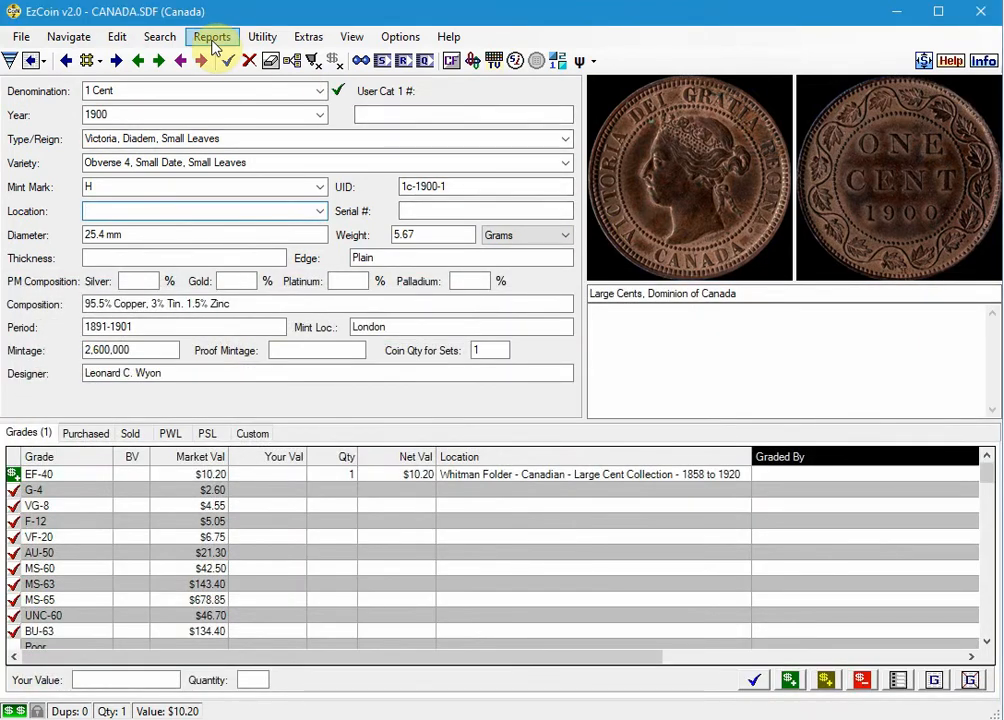
# Open the Report Profile Editor and load the supplied profile Grades Search - Quantity + Grade Value
pyautogui.click(212, 40)
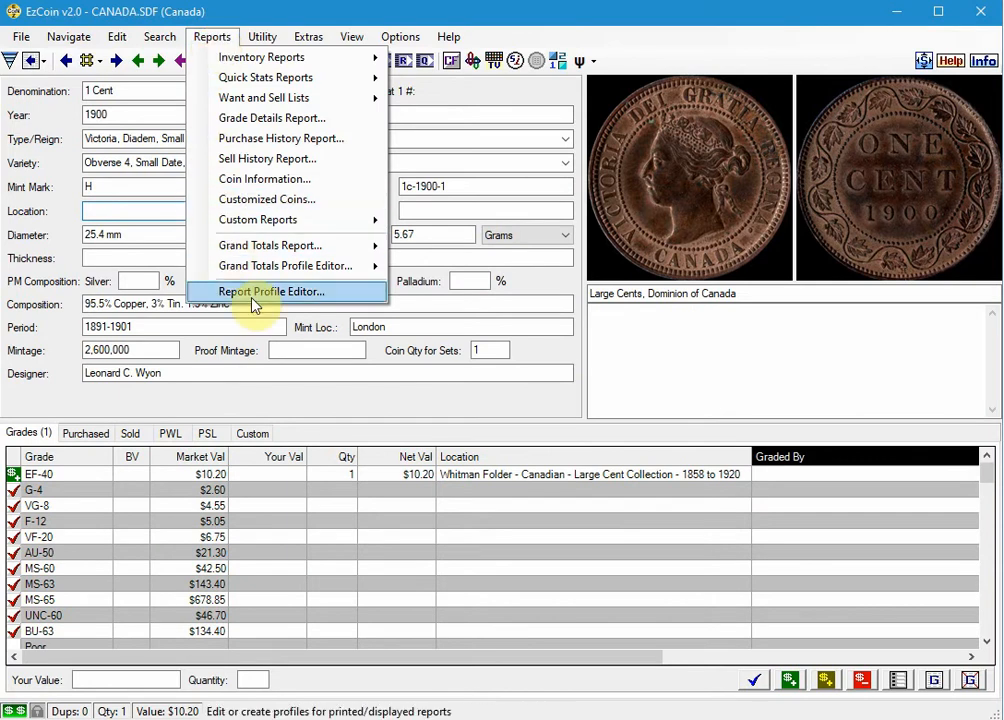
pyautogui.click(251, 296)
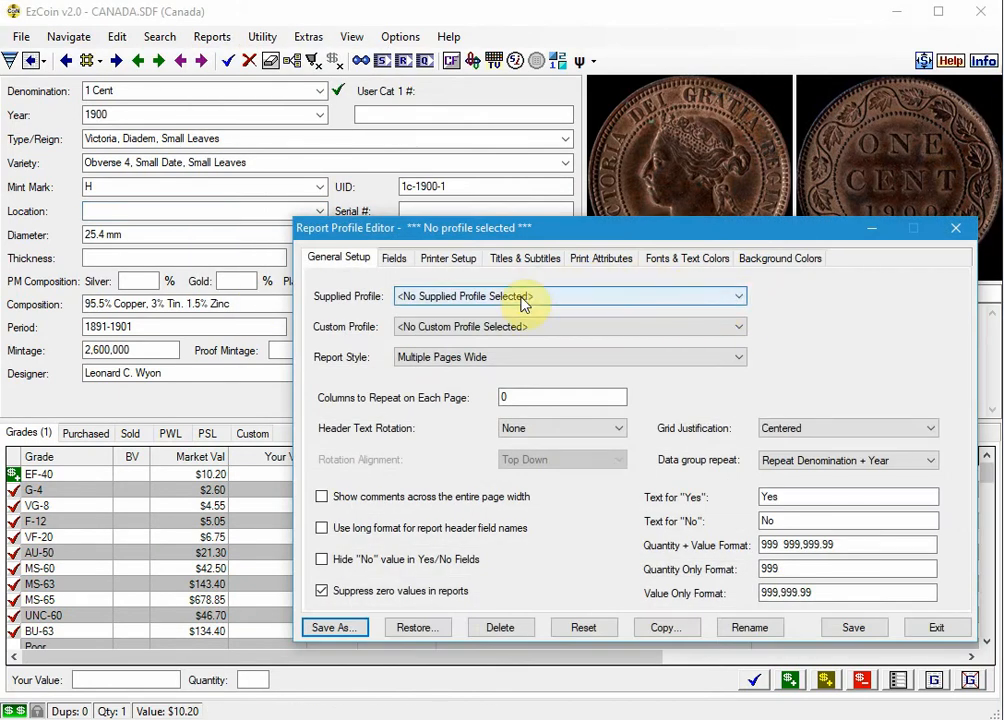
pyautogui.click(521, 298)
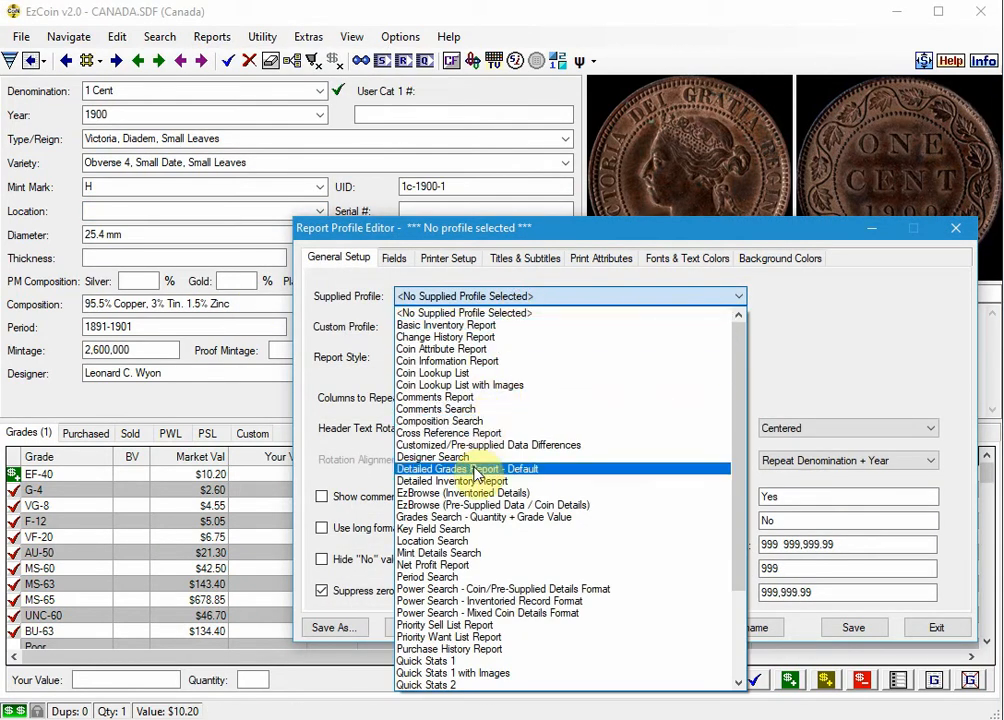
pyautogui.click(480, 522)
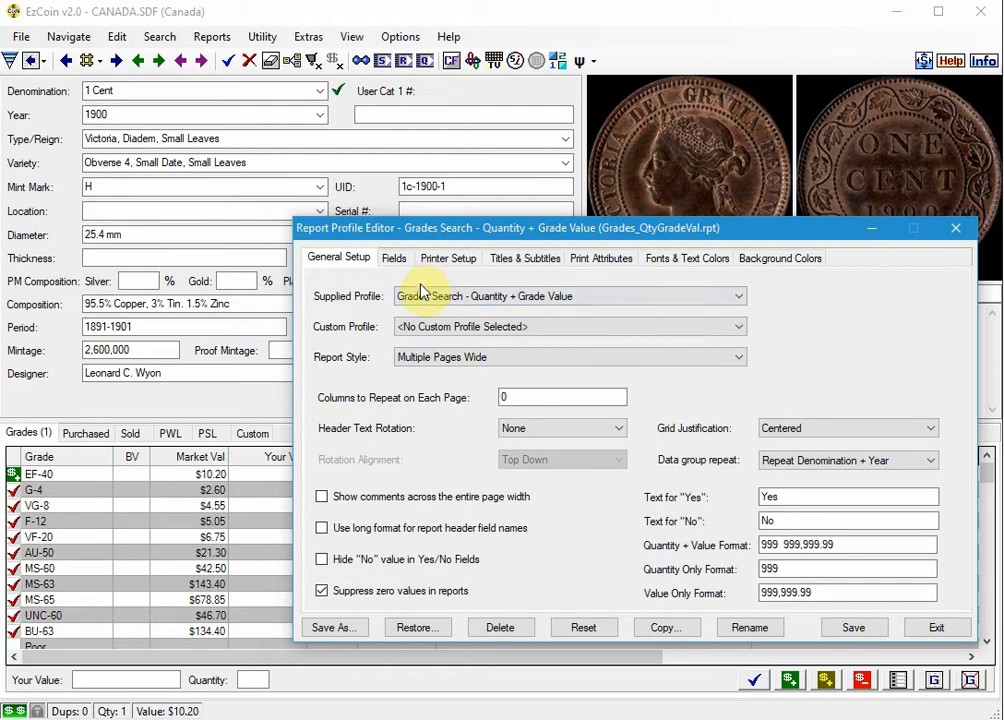
# Save the profile as custom profile myGrades_QtyGradeVal.rpt with the description "myGrades Search - Quantity + Grade Value"
pyautogui.click(335, 628)
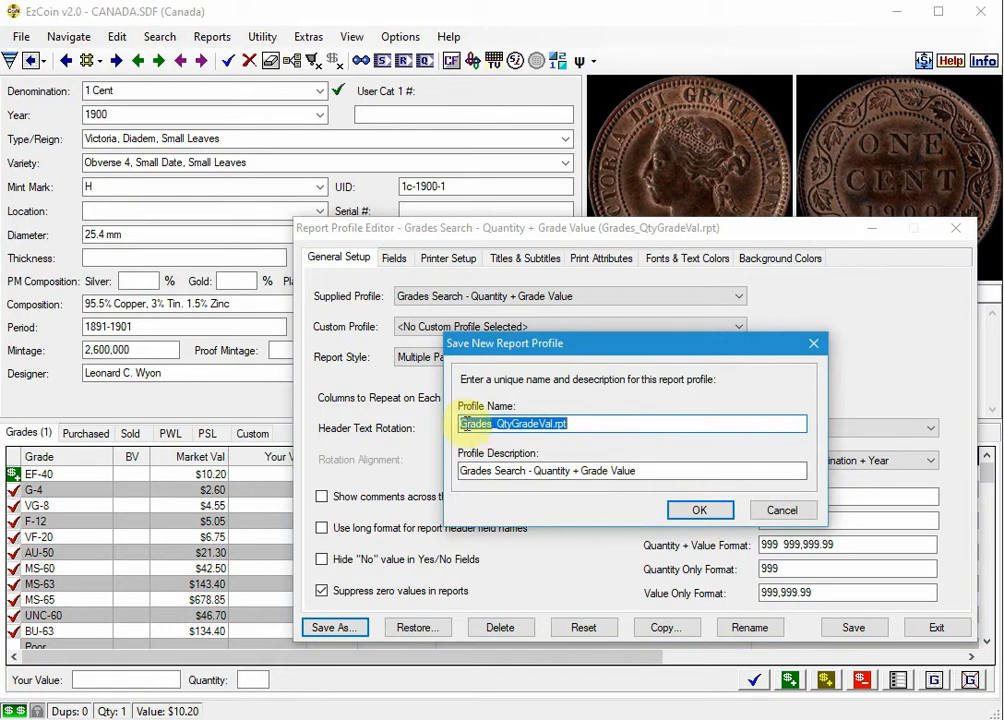
pyautogui.click(462, 423)
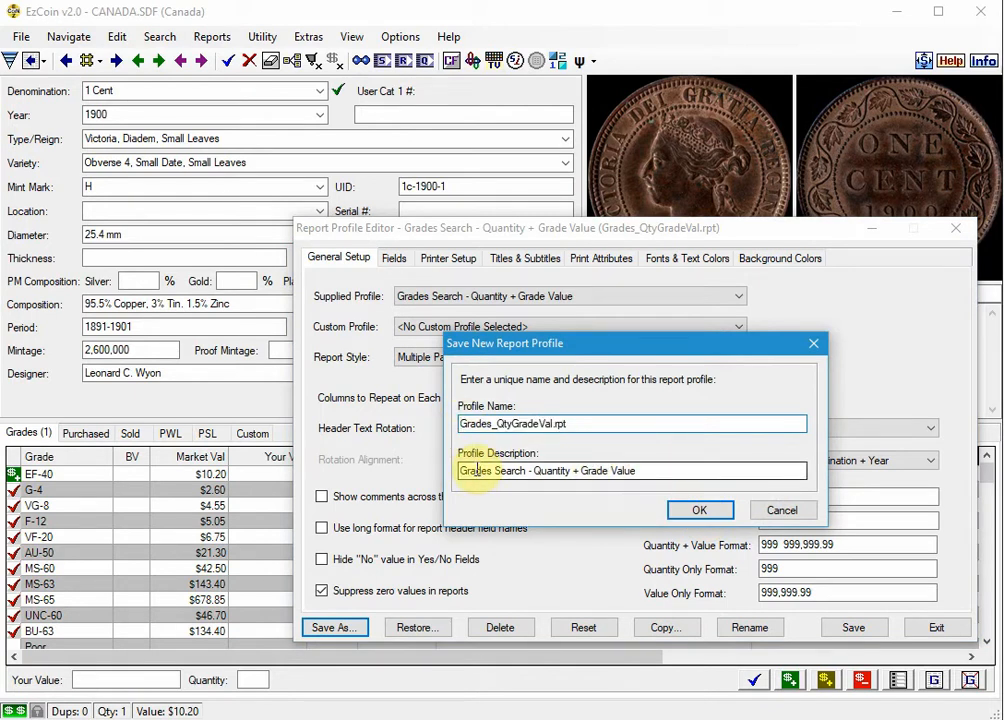
pyautogui.write('my')
pyautogui.press('Tab')
pyautogui.click(463, 471)
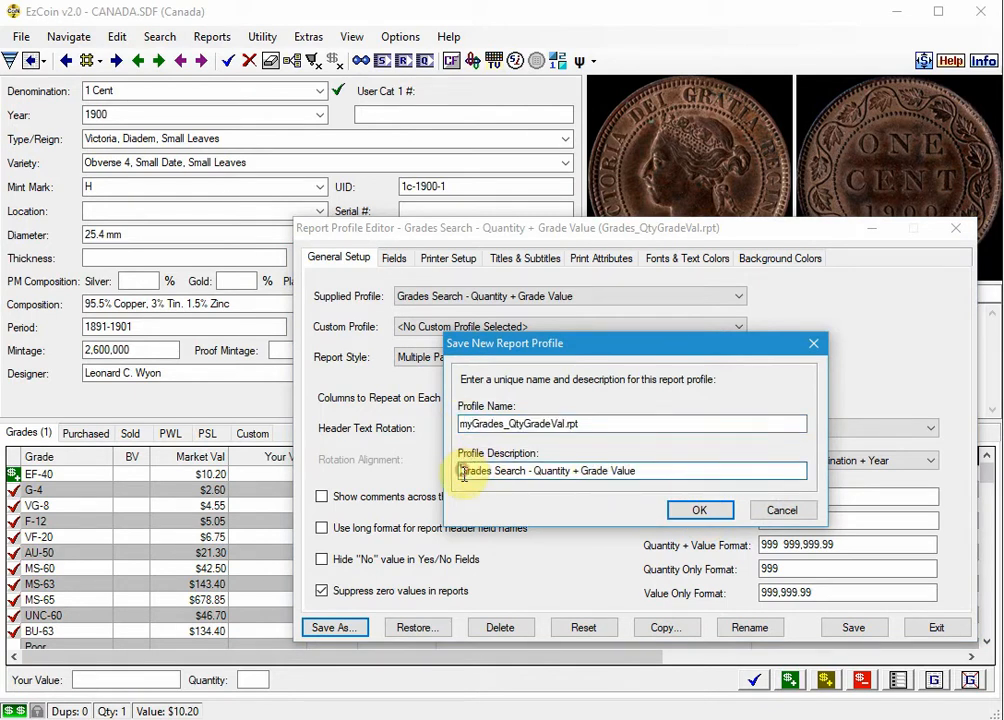
pyautogui.write('my')
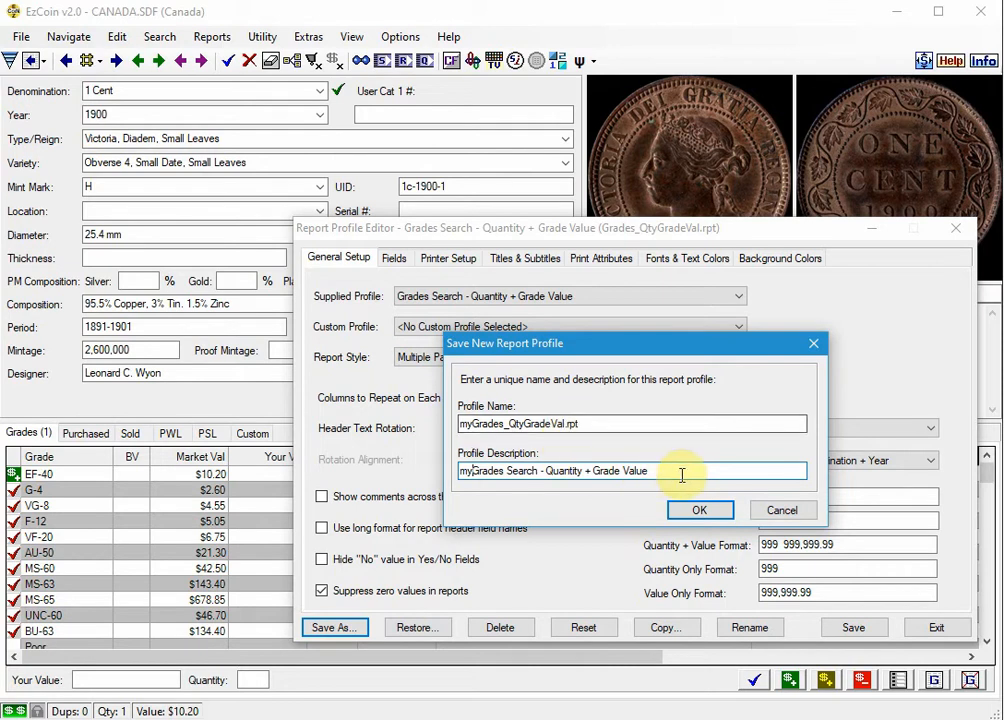
pyautogui.click(698, 511)
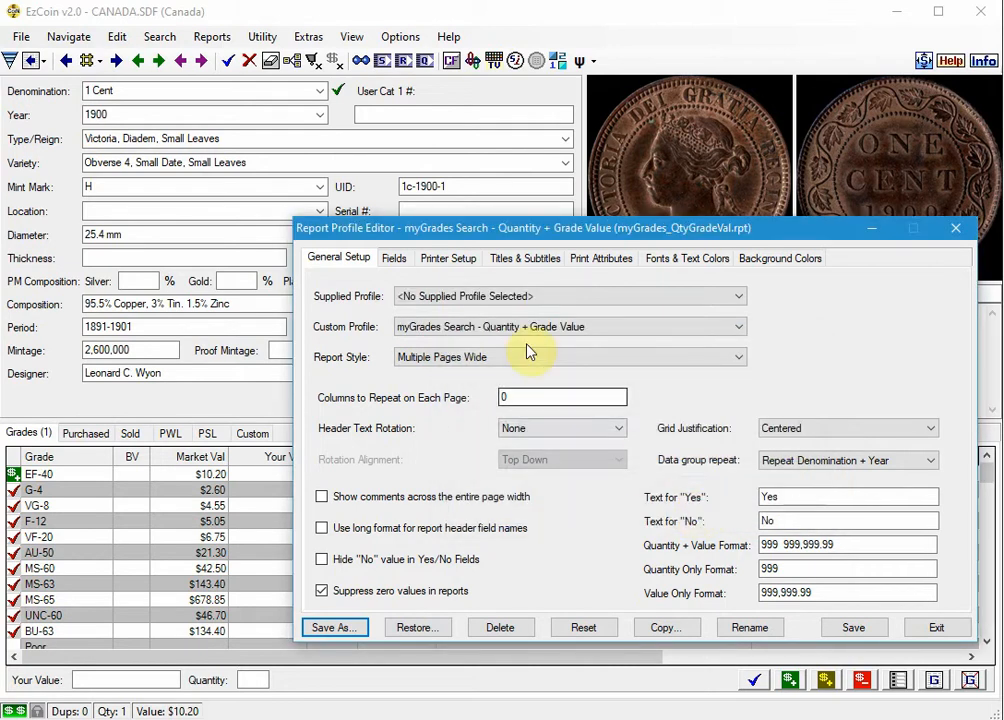
# Add the Grades (Data Group) field to the custom profile's assigned report fields
pyautogui.click(395, 260)
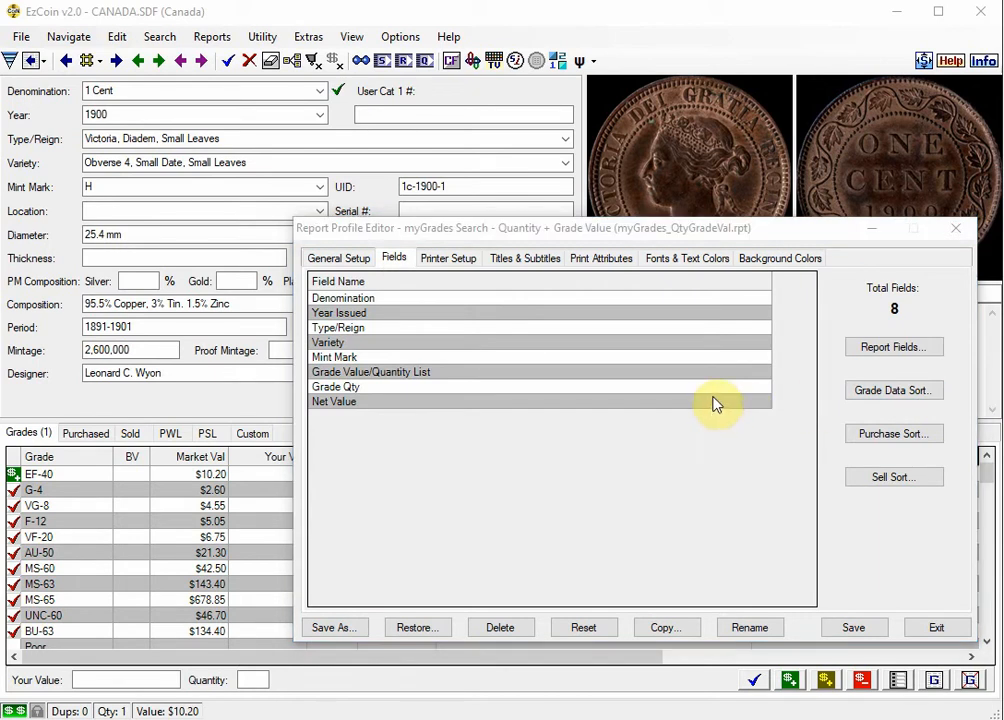
pyautogui.click(882, 350)
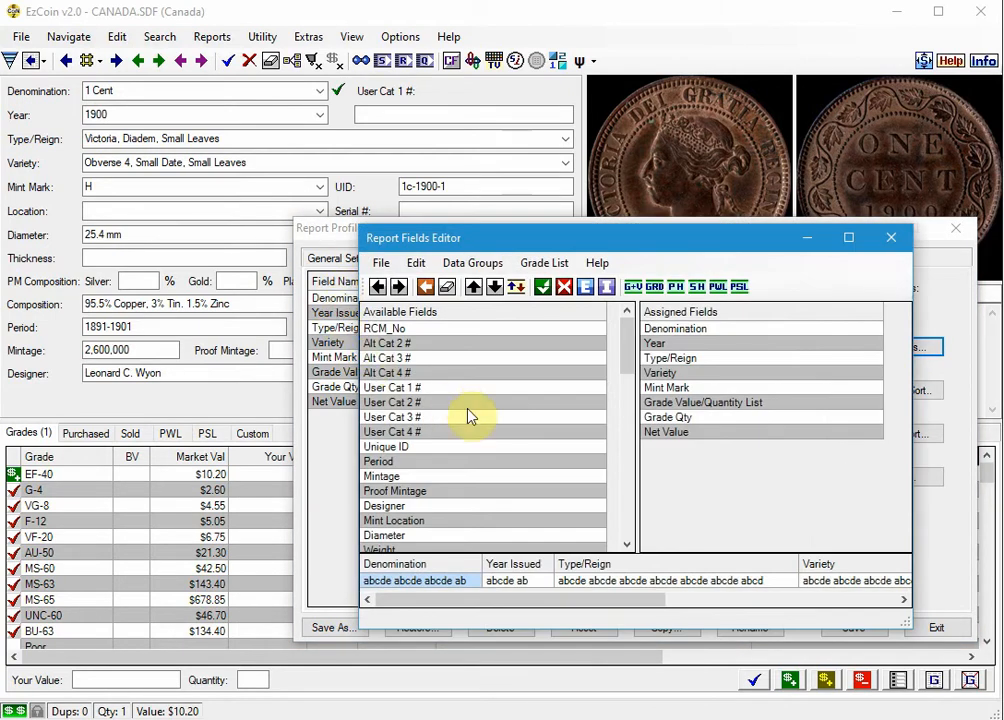
pyautogui.click(628, 522)
pyautogui.click(628, 522)
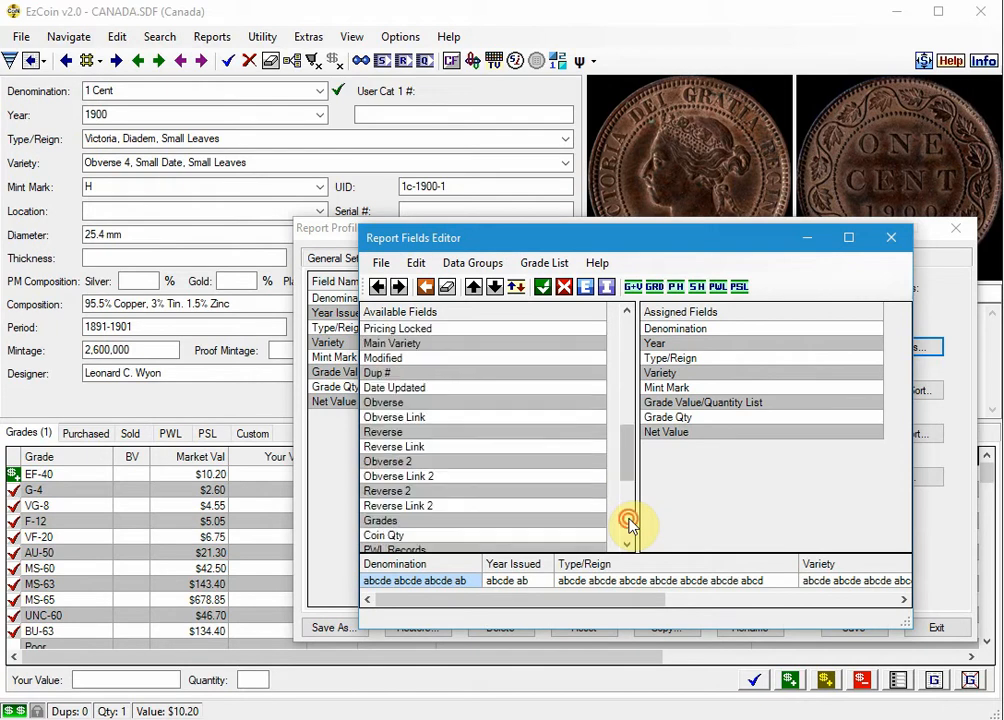
pyautogui.click(630, 522)
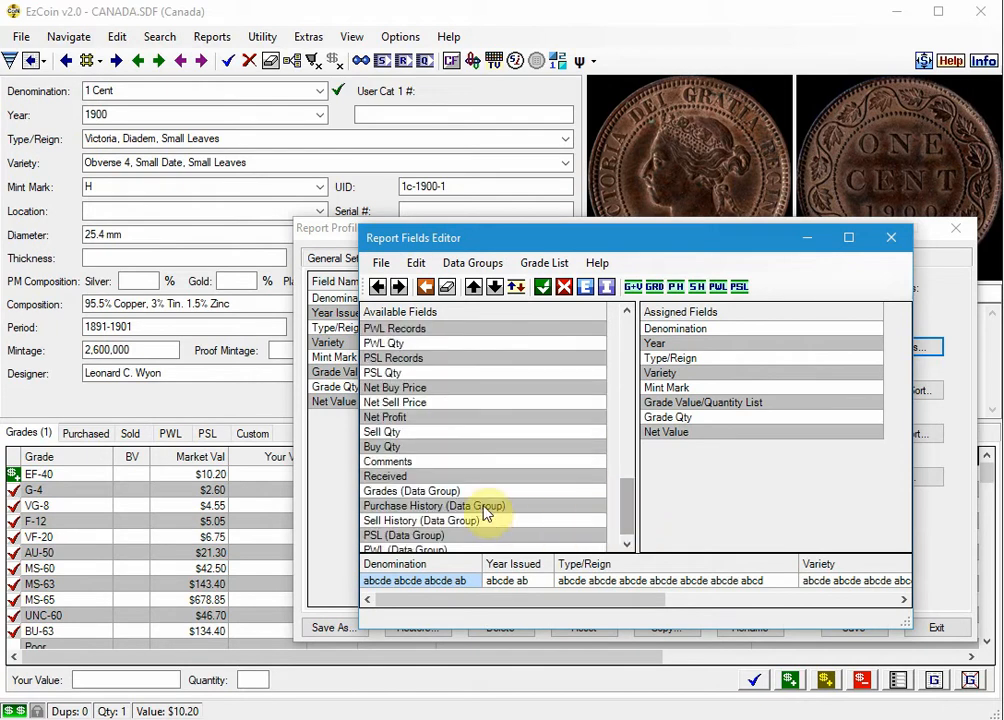
pyautogui.doubleClick(380, 492)
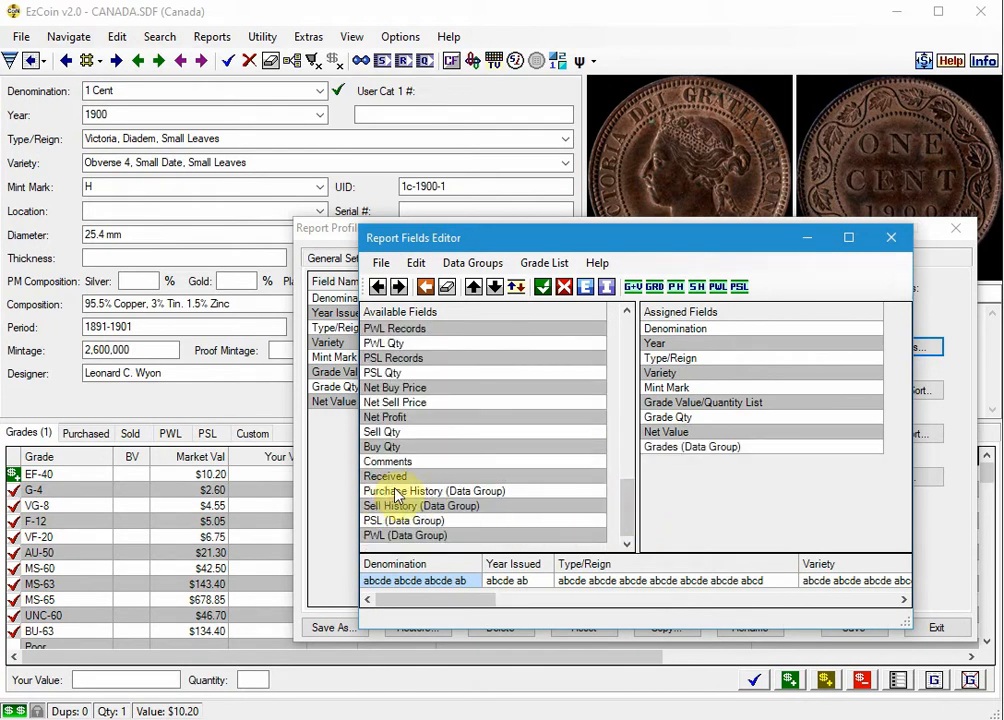
# Limit the Grades data group to the Grade Location field by unassigning Grade Name through Grade Comments, and accept the report fields
pyautogui.click(660, 452)
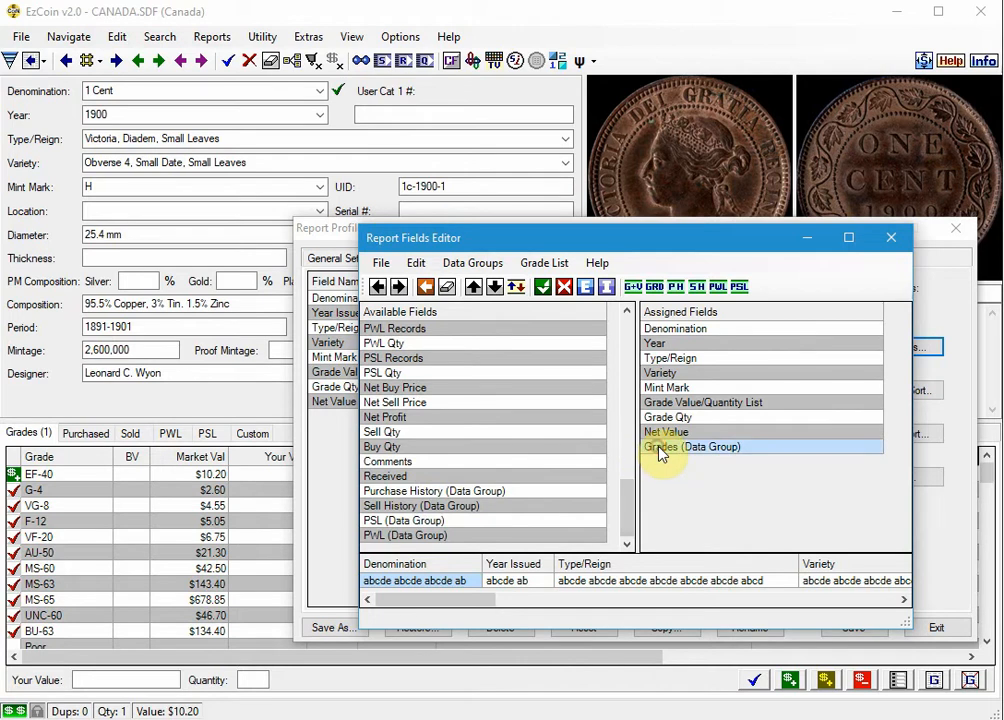
pyautogui.click(655, 288)
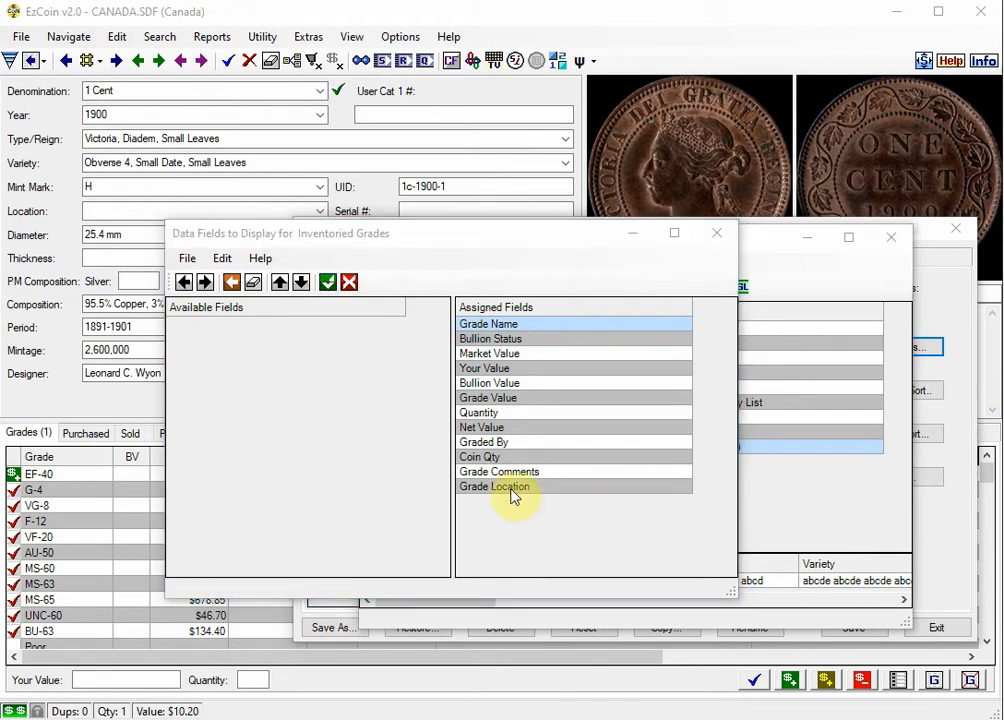
pyautogui.click(498, 472)
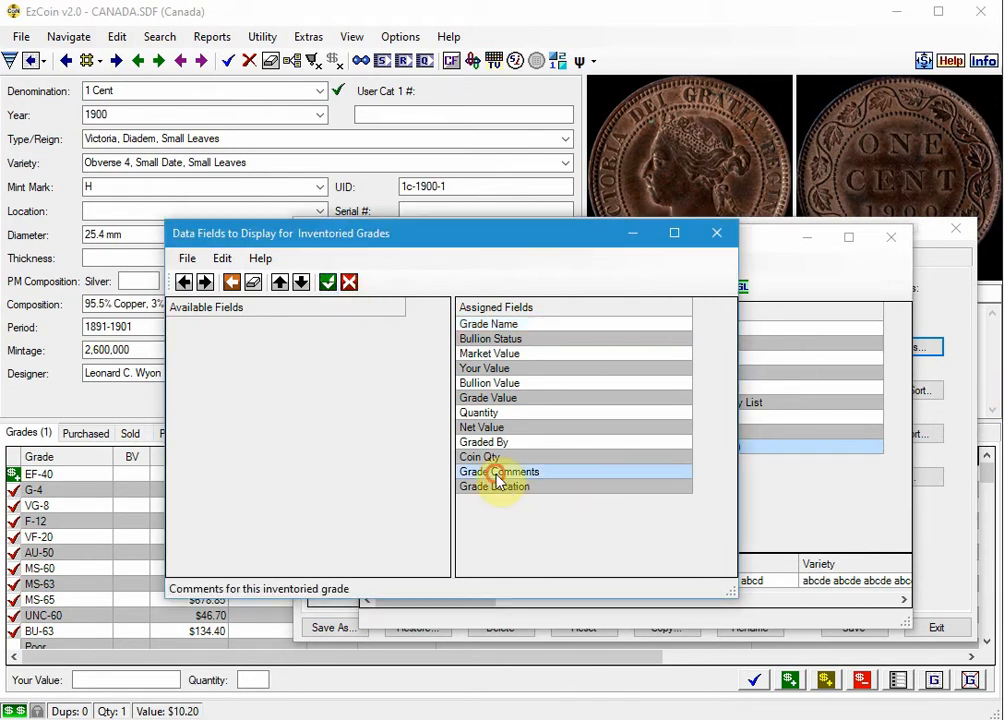
pyautogui.keyDown('shift'); pyautogui.click(475, 324); pyautogui.keyUp('shift')
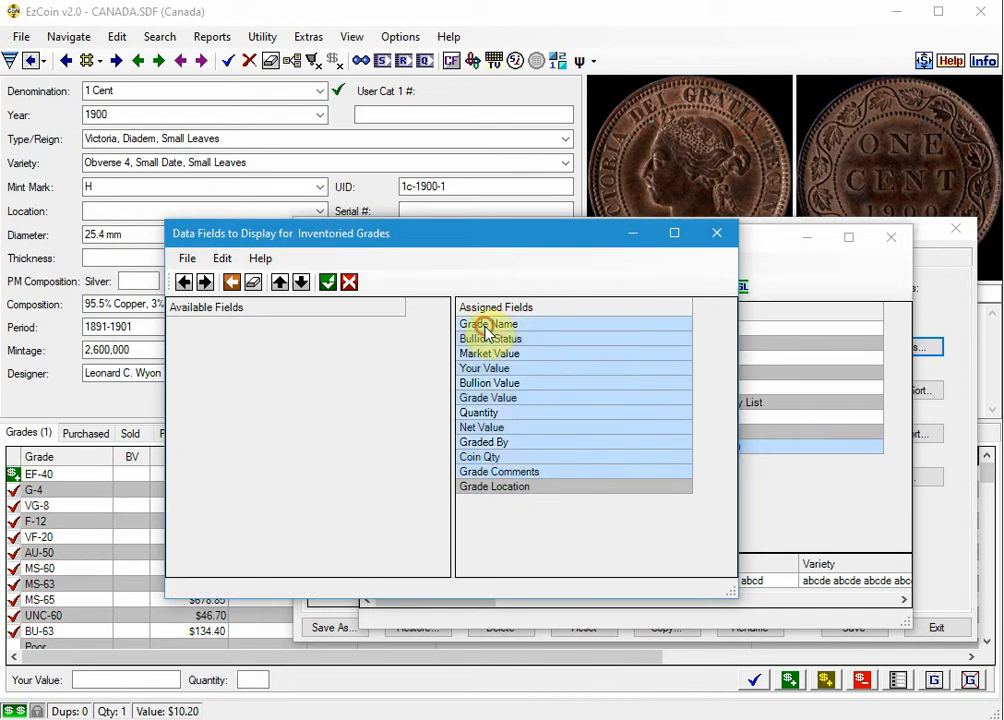
pyautogui.click(184, 282)
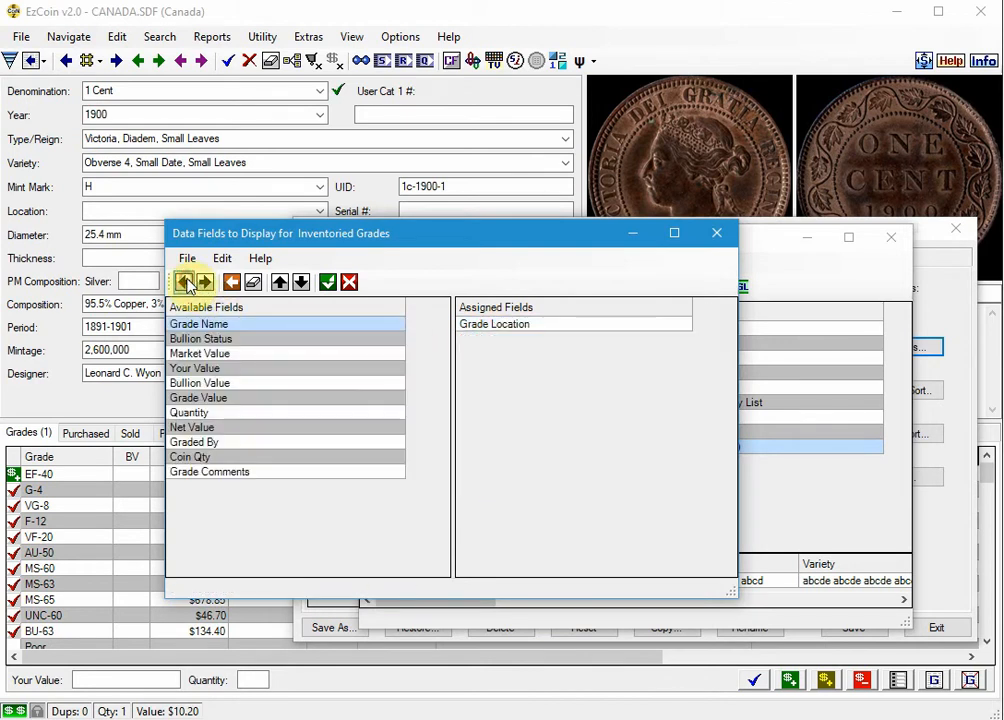
pyautogui.click(327, 282)
pyautogui.click(541, 288)
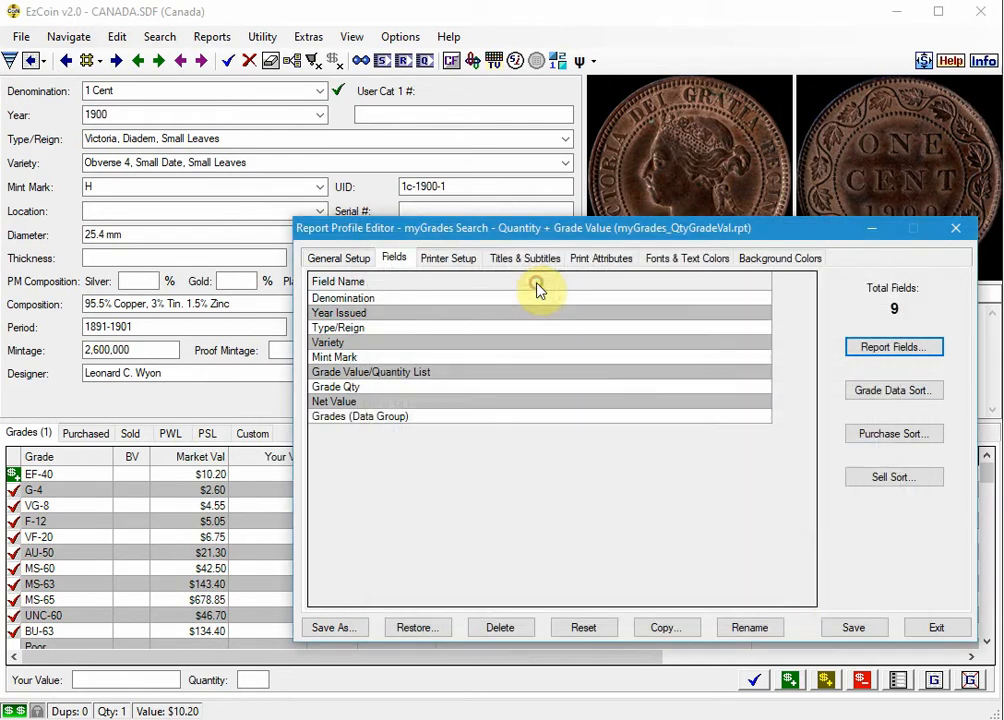
# Save the changes to the custom profile and exit the Report Profile Editor
pyautogui.click(860, 632)
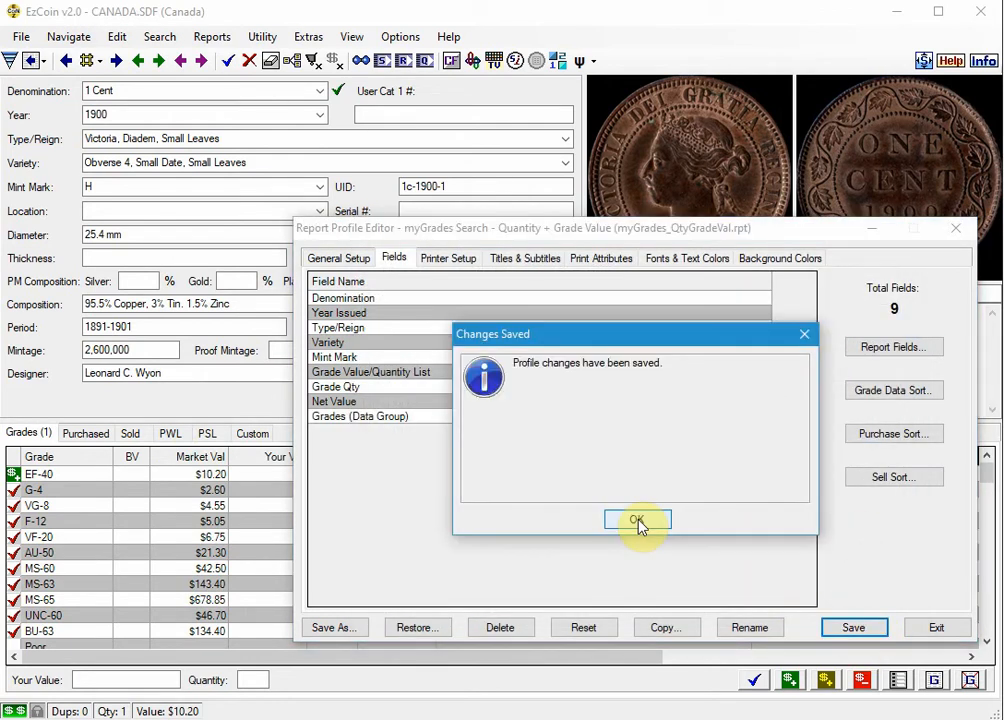
pyautogui.click(638, 521)
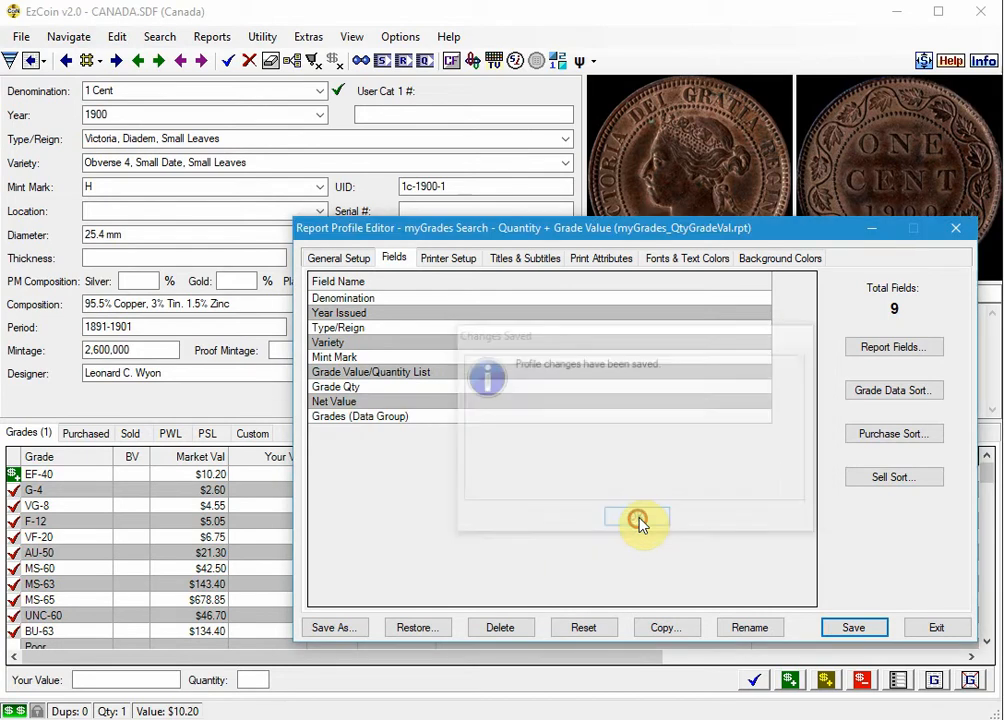
pyautogui.click(933, 628)
# Run a grades search using the report profile myGrades Search - Quantity + Grade Value and show the resulting report
pyautogui.click(160, 37)
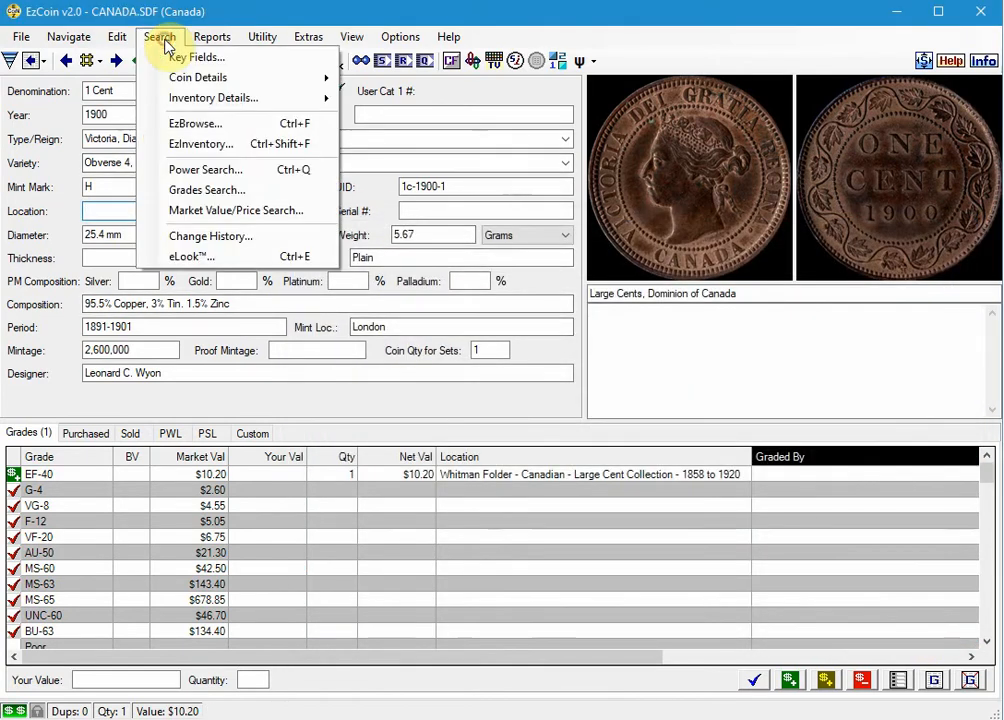
pyautogui.click(165, 190)
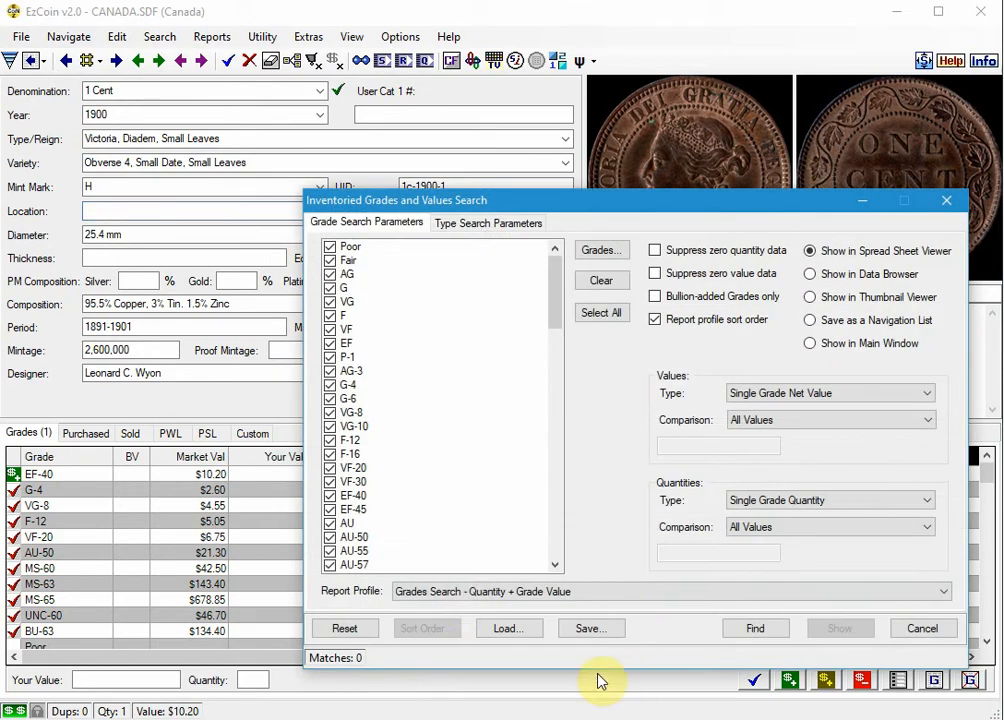
pyautogui.click(458, 596)
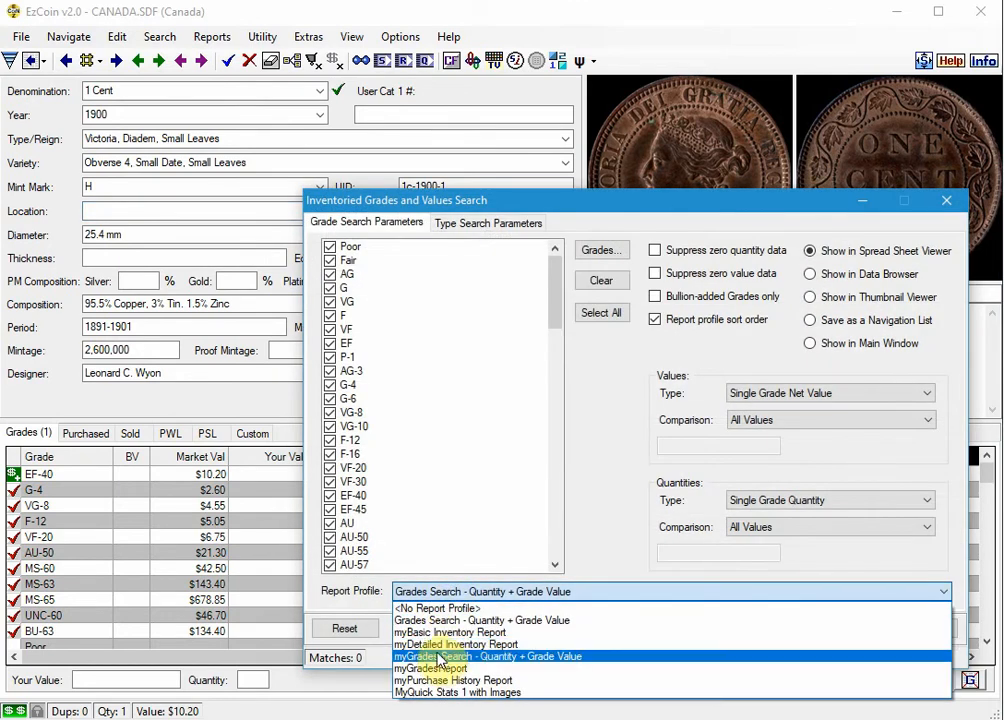
pyautogui.click(440, 657)
pyautogui.click(755, 630)
pyautogui.click(825, 629)
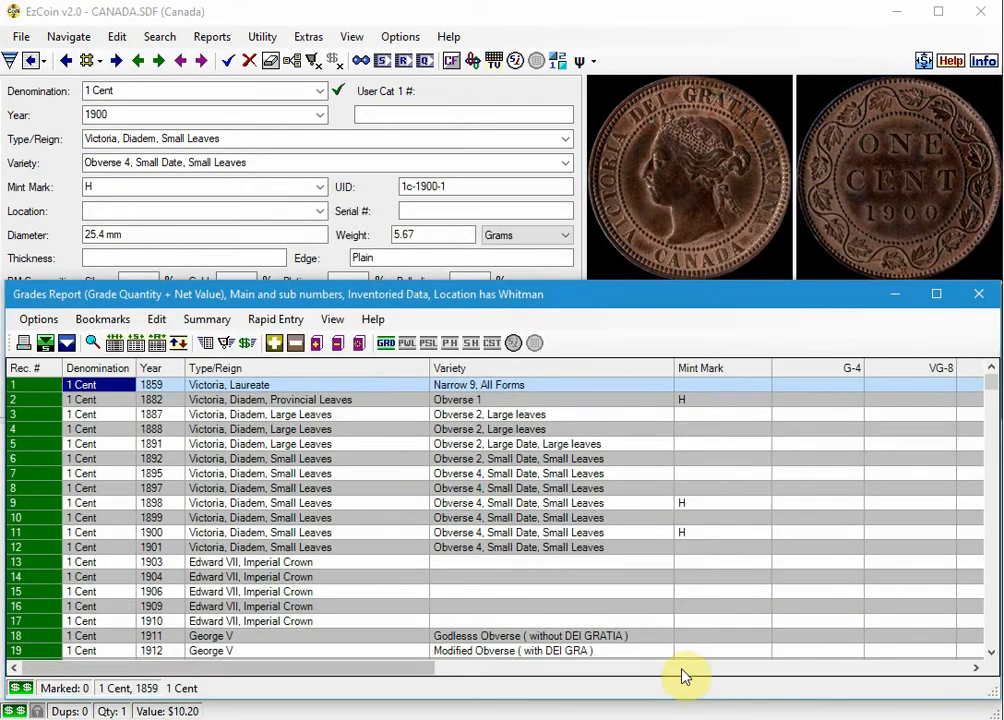
# View the Grade Location column at the end of the grades report and close the report
pyautogui.click(903, 667)
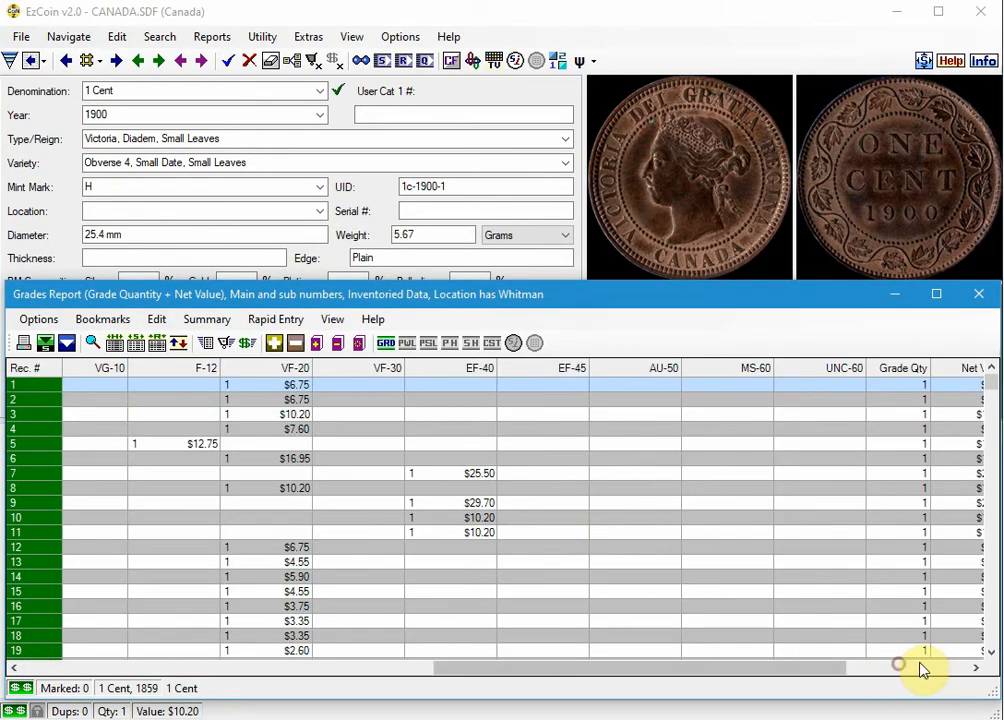
pyautogui.click(916, 667)
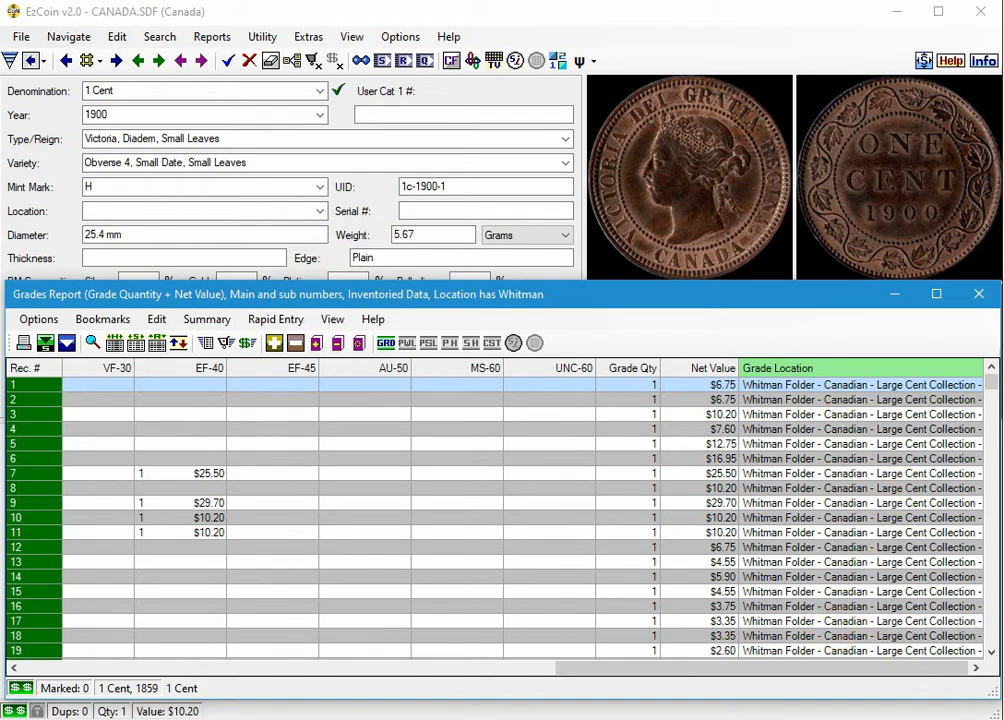
pyautogui.click(981, 296)
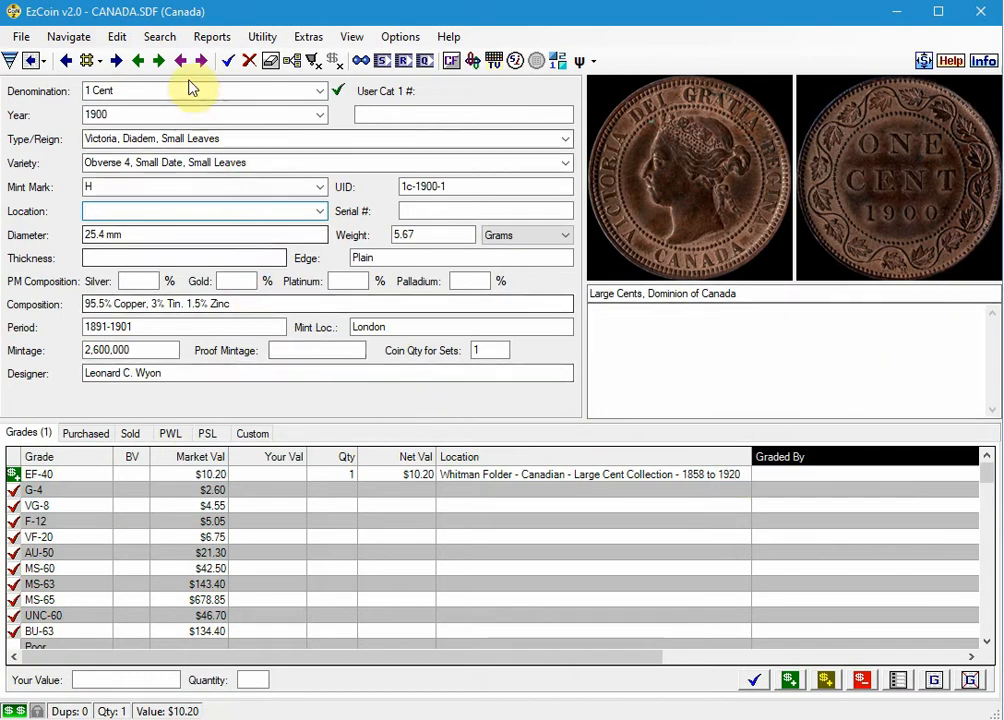
# Run the grades search again using the report profile Grades Search - Quantity + Grade Value and show its report
pyautogui.click(160, 37)
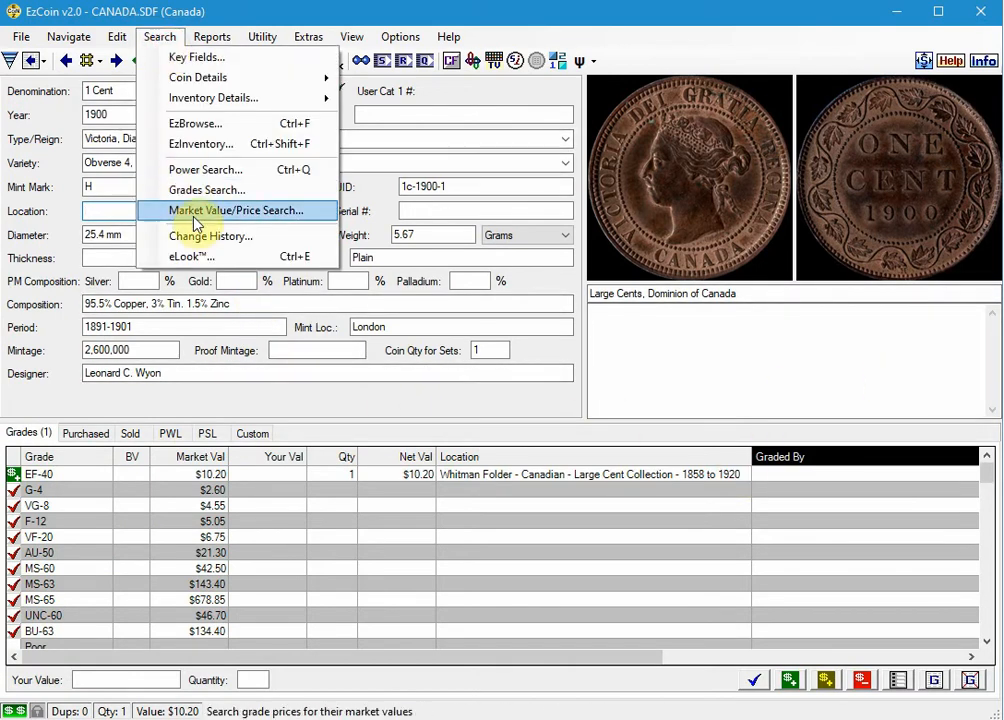
pyautogui.click(204, 190)
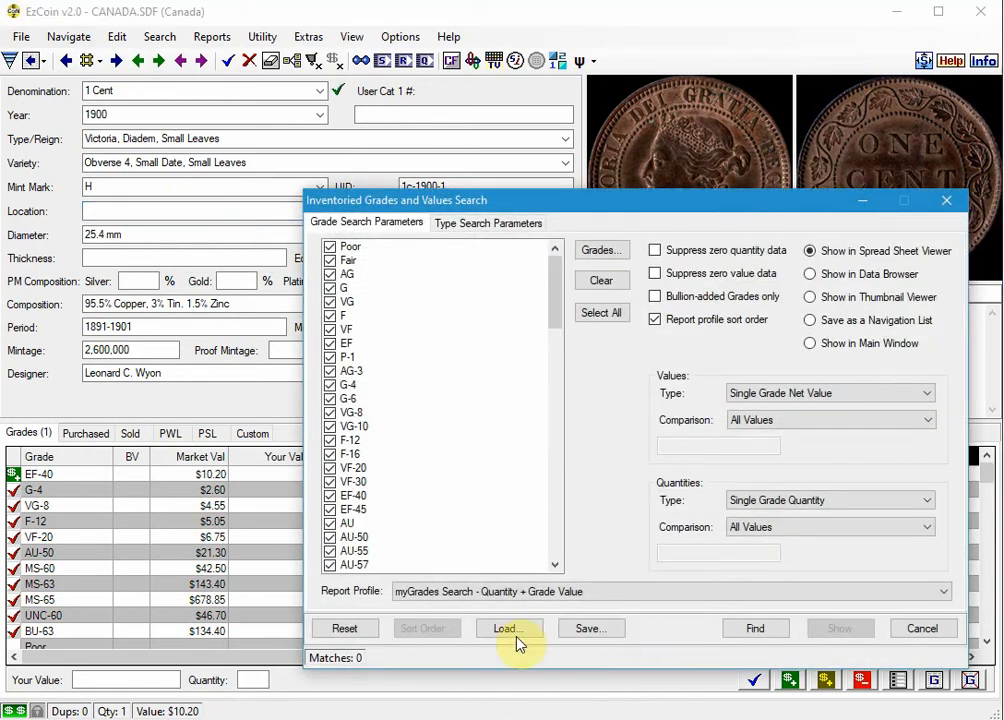
pyautogui.click(441, 594)
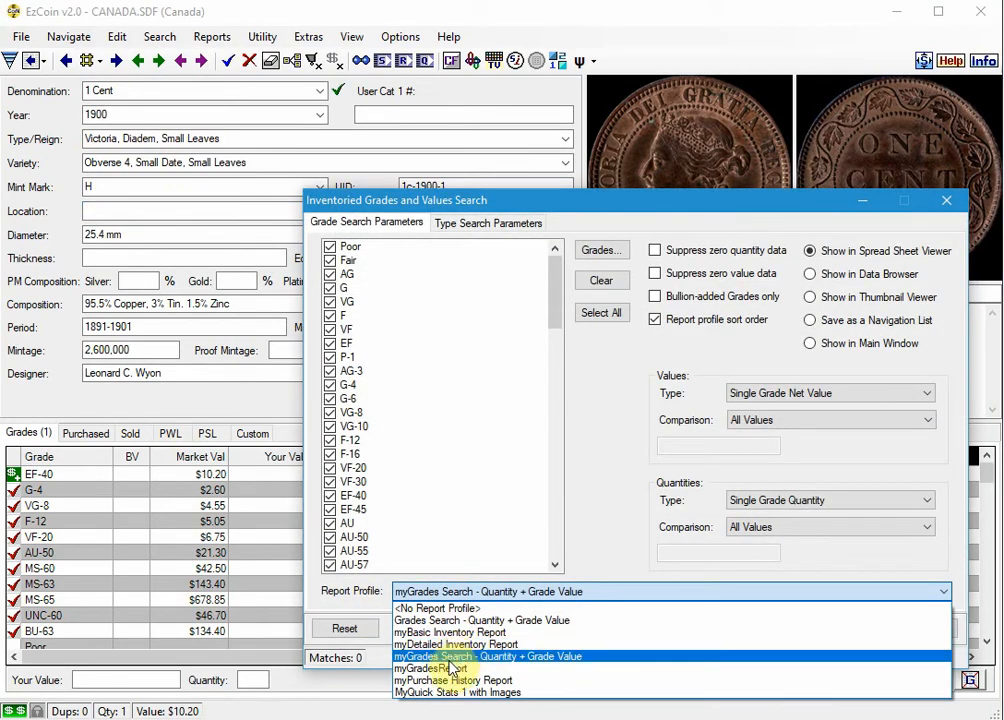
pyautogui.click(444, 620)
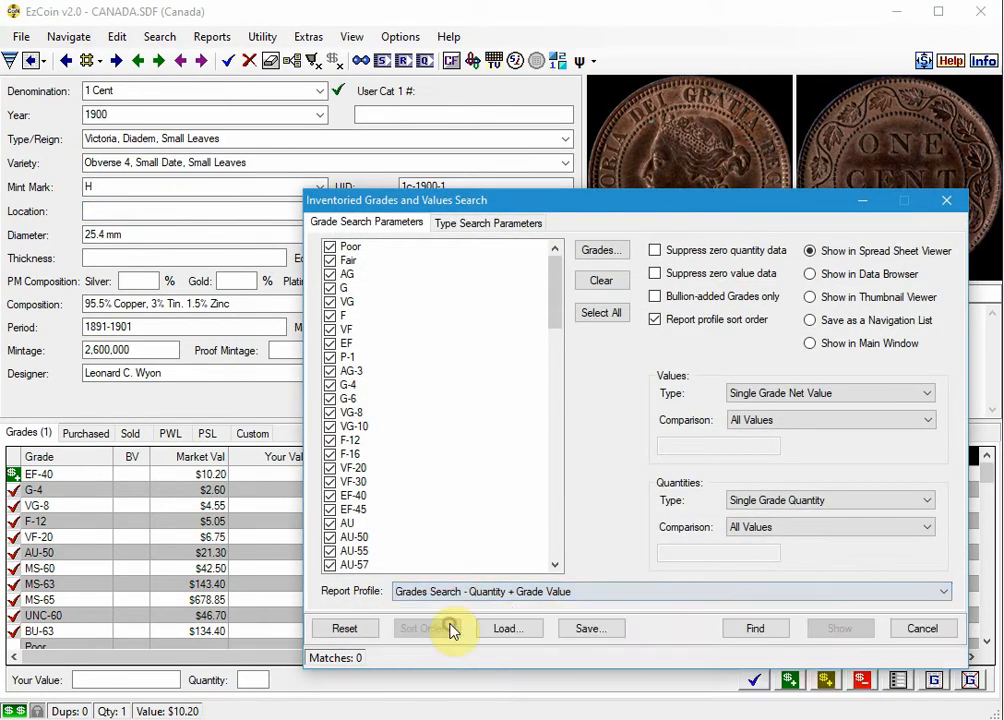
pyautogui.click(752, 628)
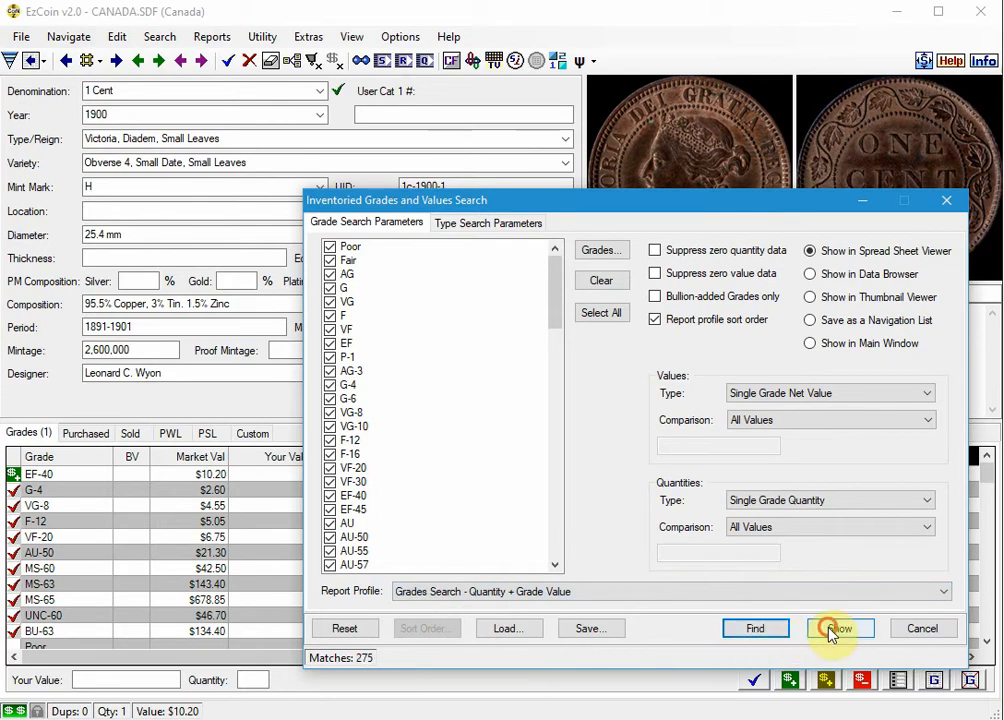
pyautogui.click(836, 628)
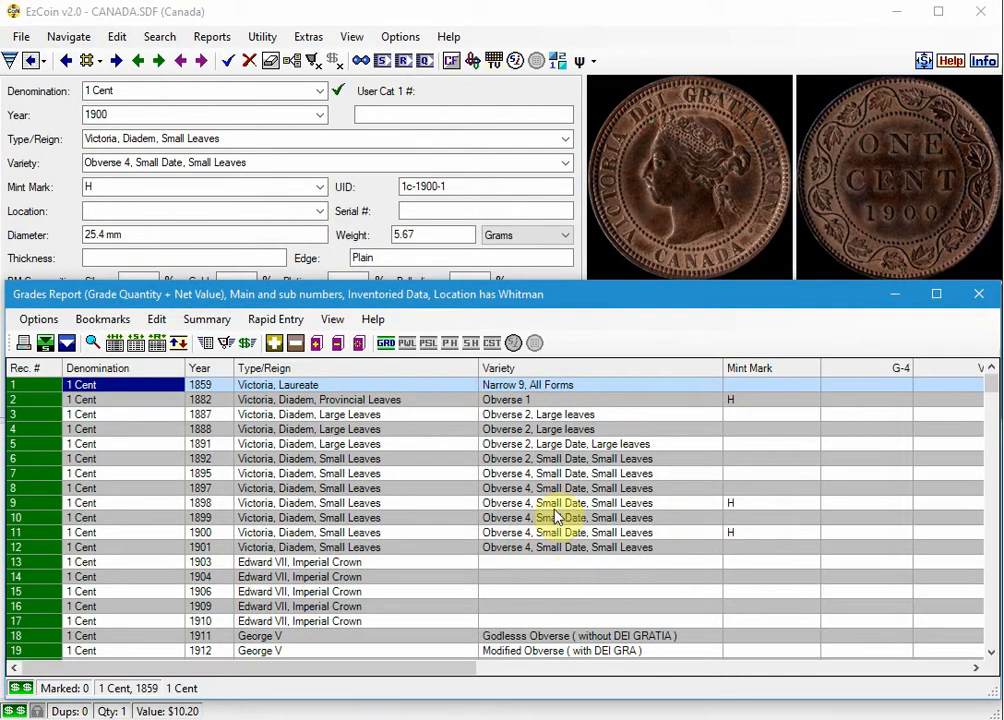
# Change the open grades report's profile to Location Search
pyautogui.click(37, 320)
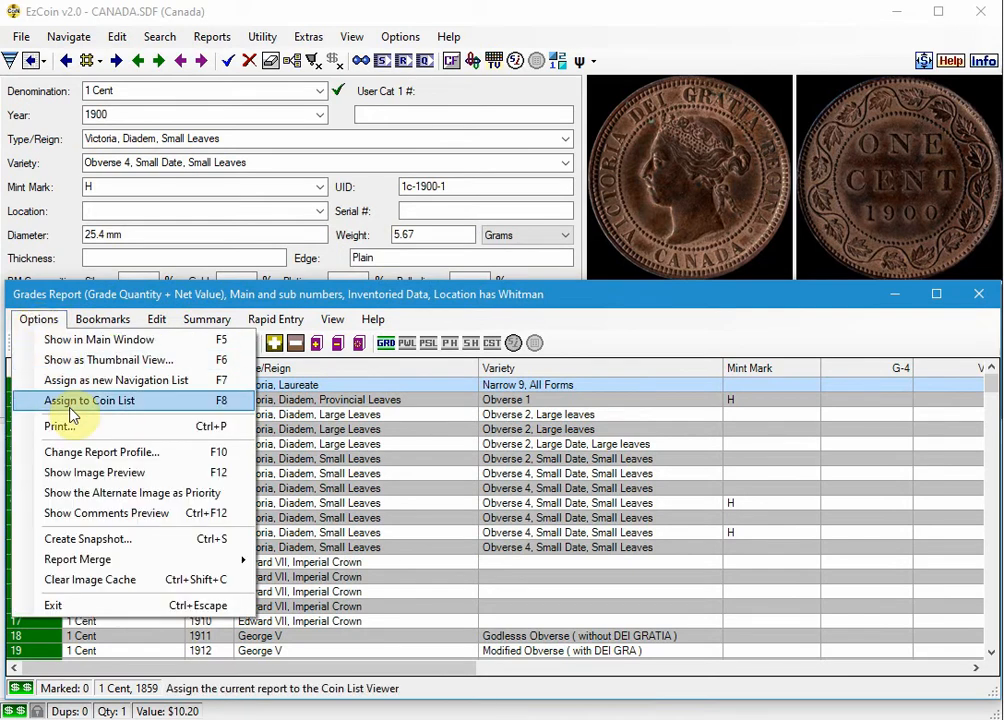
pyautogui.click(89, 453)
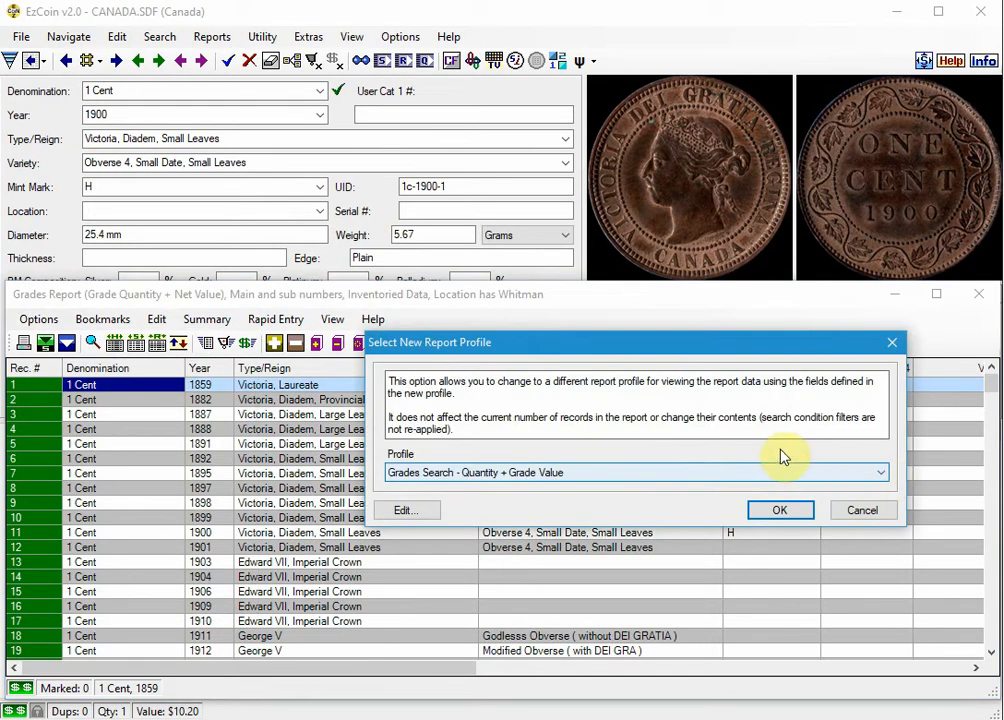
pyautogui.click(681, 476)
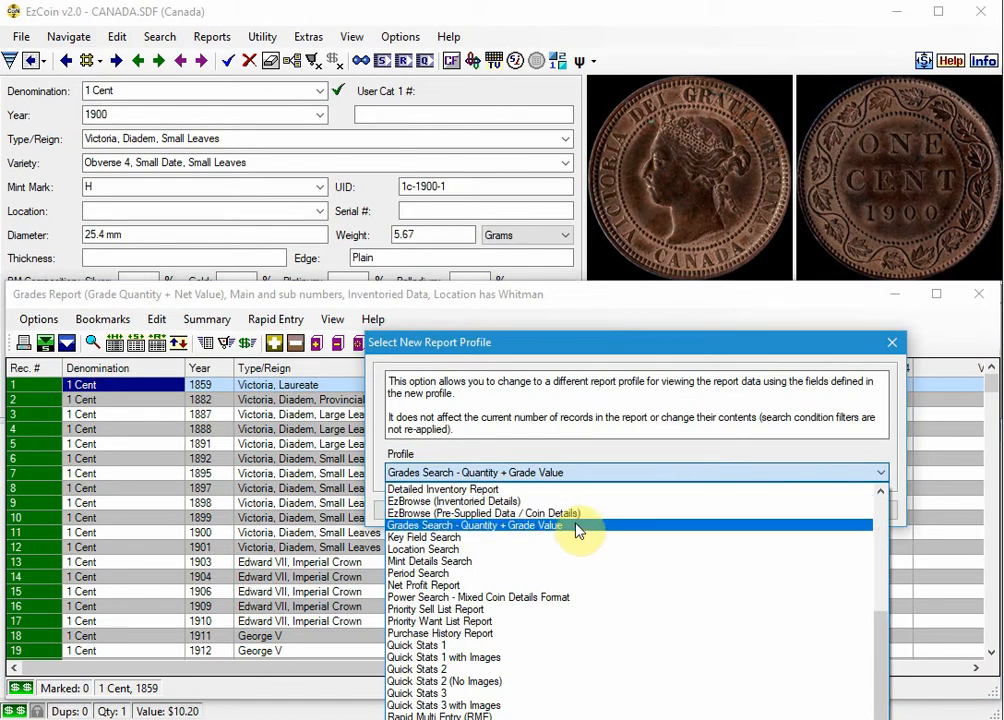
pyautogui.click(450, 551)
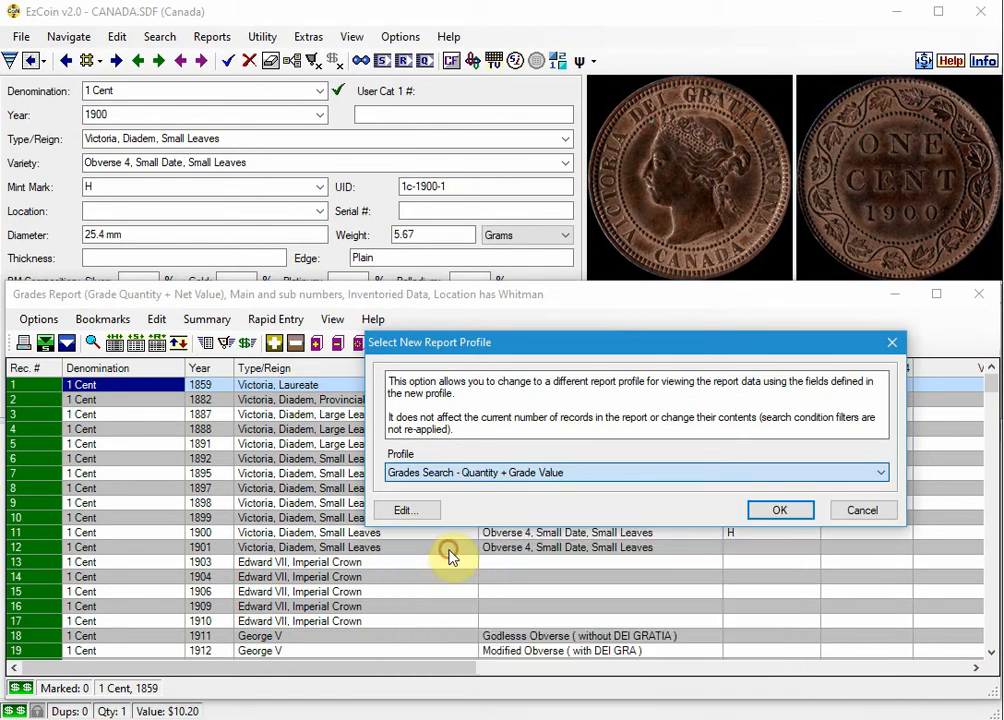
pyautogui.click(779, 512)
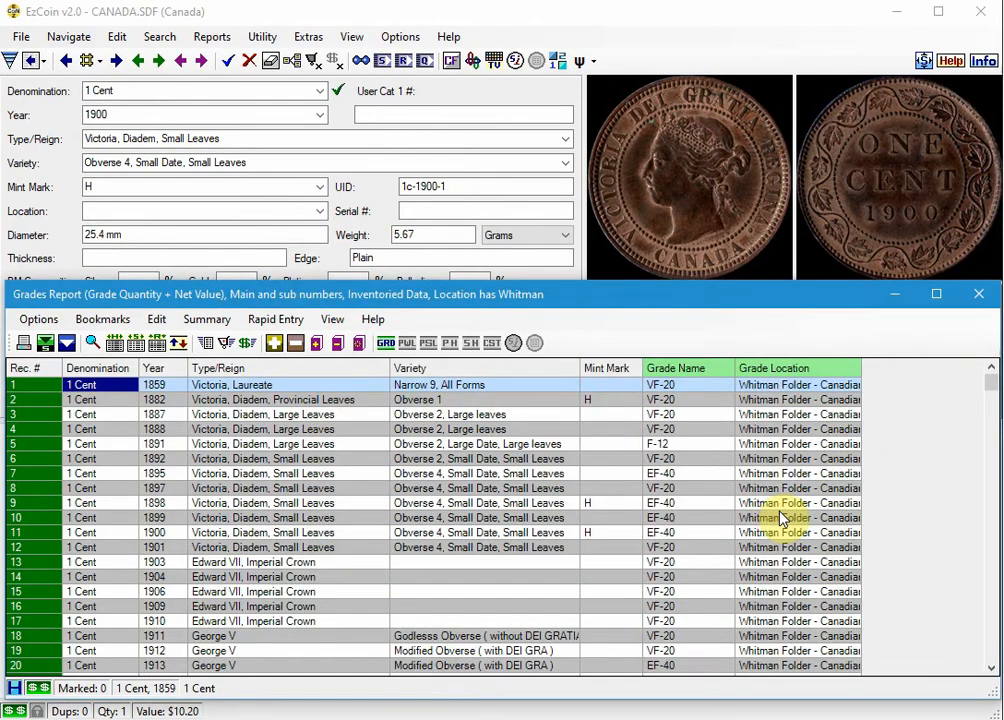
# Look through the grade names and locations in the report's records, and close the report
pyautogui.scroll(-20, 370, 490)
pyautogui.scroll(19, 380, 487)
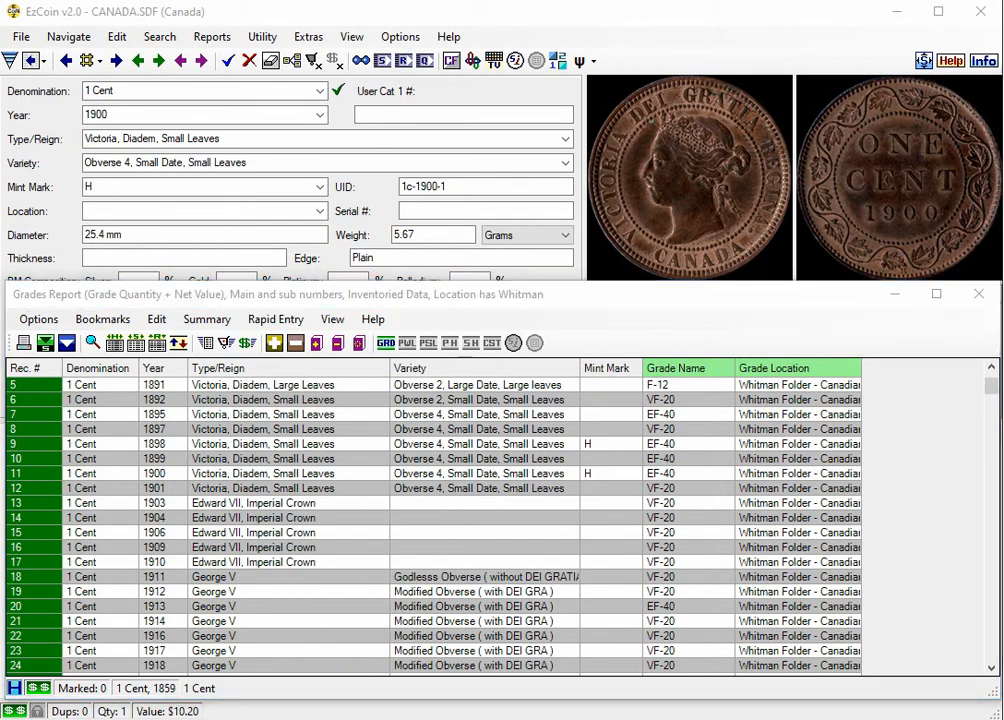
pyautogui.click(978, 293)
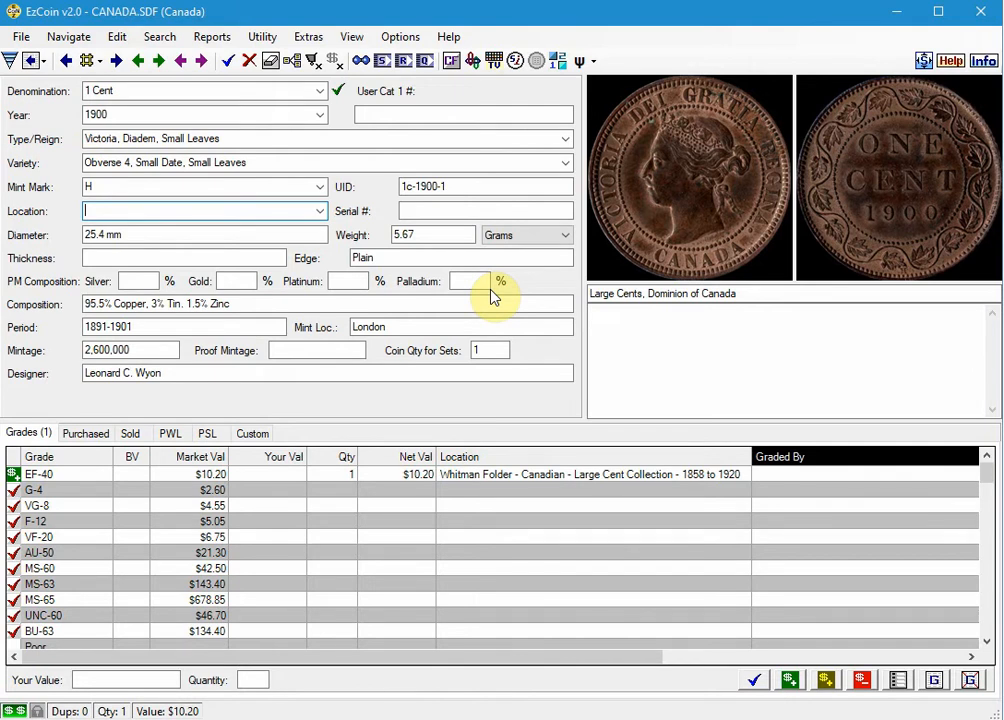
# Open the Report Profile Editor and load the custom profile myGradesReport
pyautogui.click(225, 40)
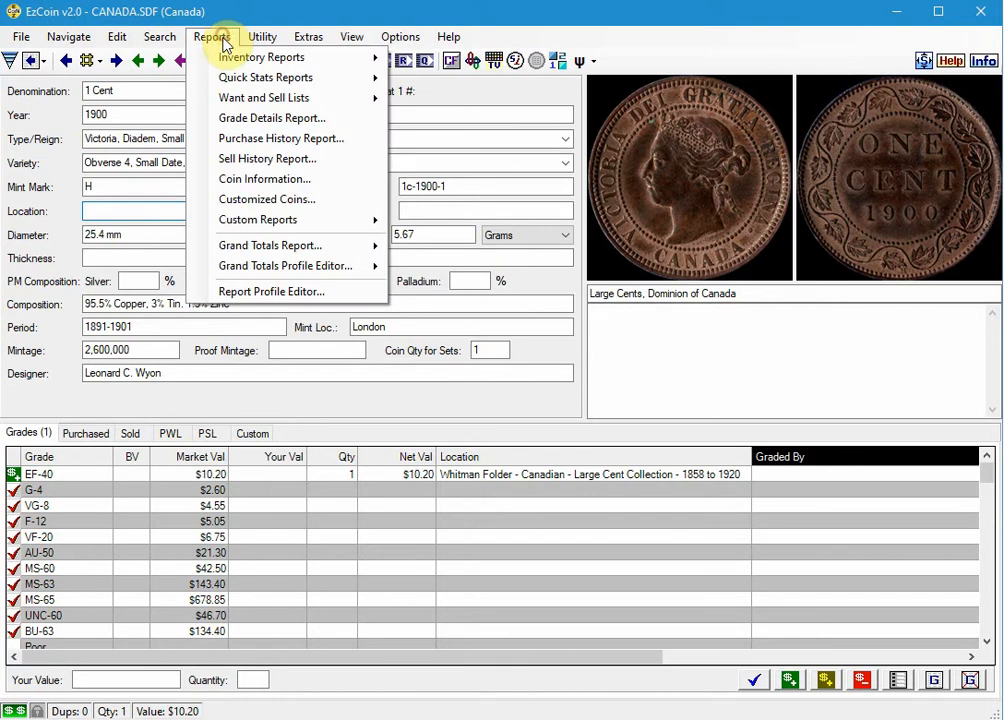
pyautogui.click(268, 293)
pyautogui.click(482, 327)
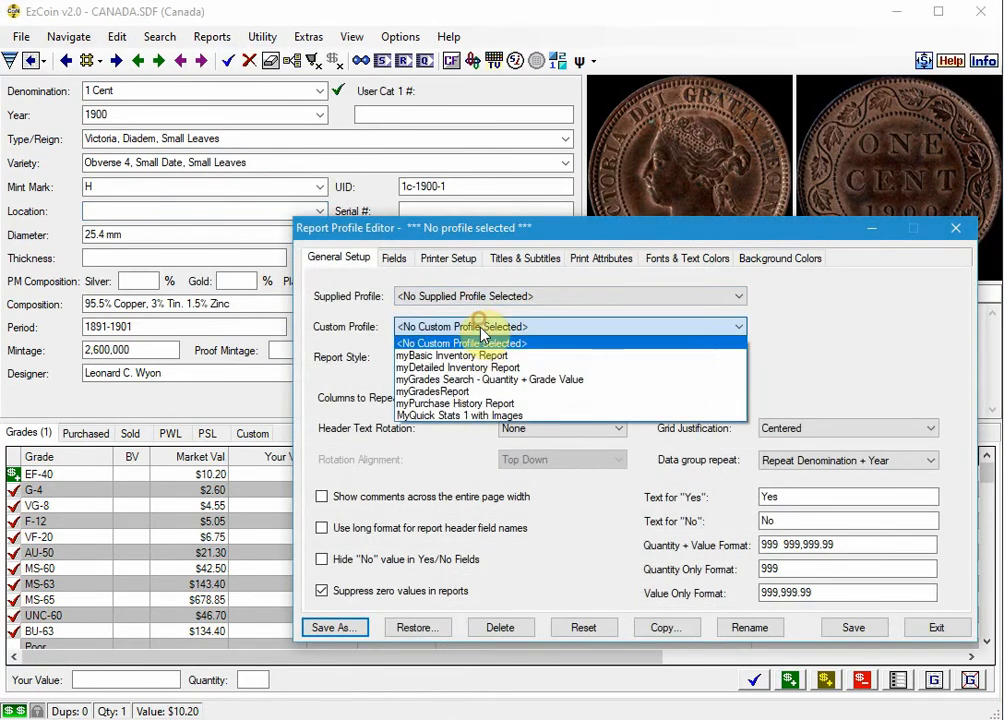
pyautogui.click(473, 394)
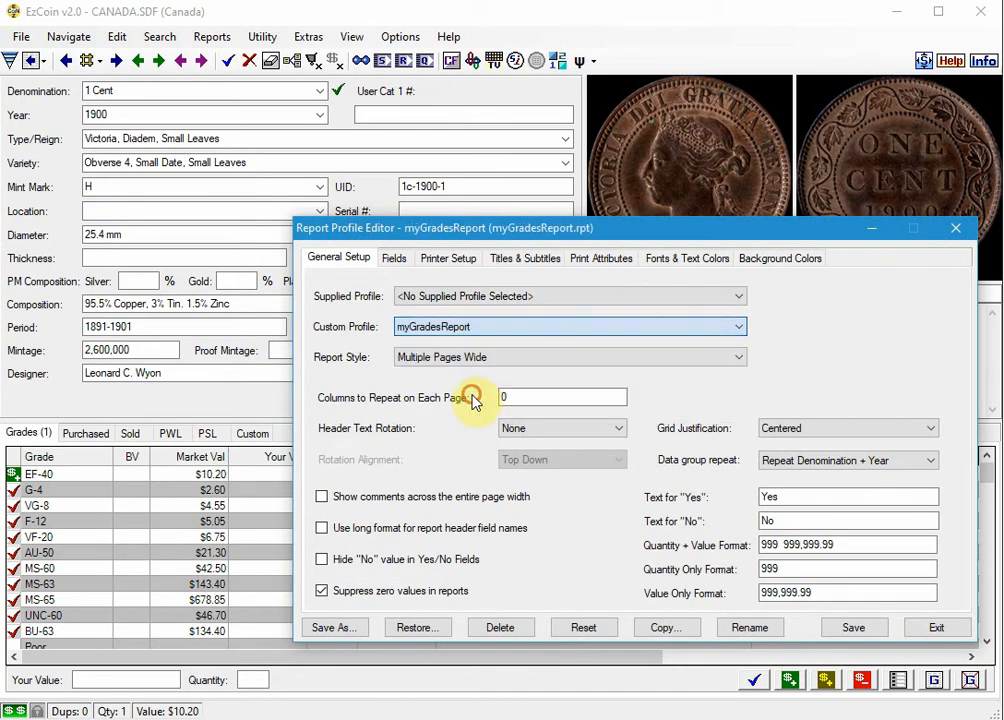
# Examine the report fields of myGradesReport and the fields assigned to its Grades data group, keeping the assignment
pyautogui.click(394, 262)
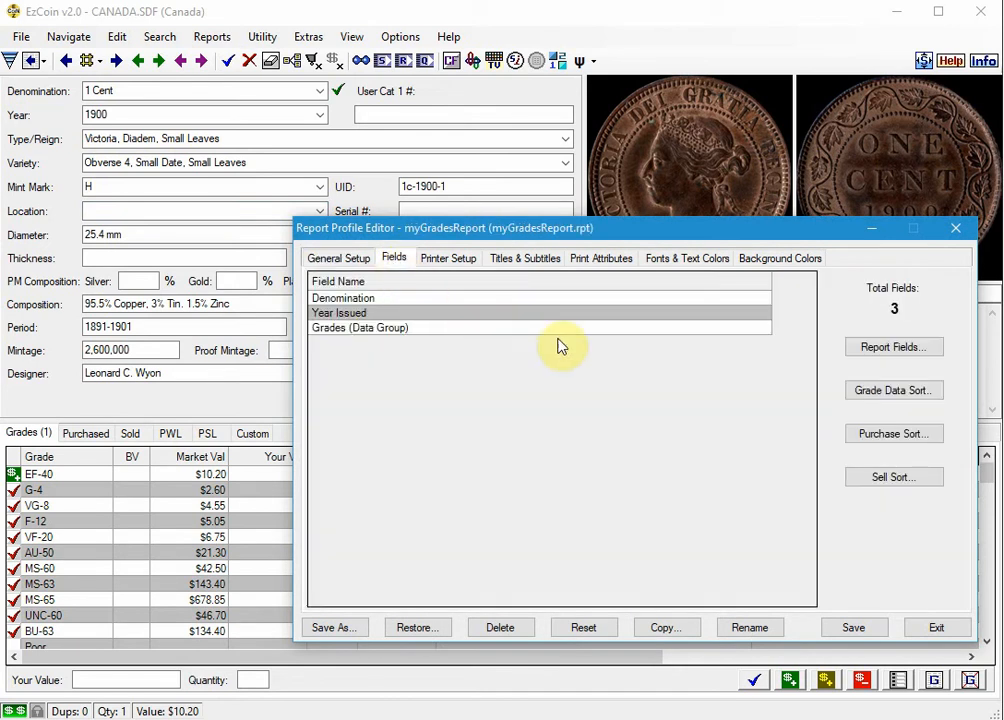
pyautogui.click(880, 348)
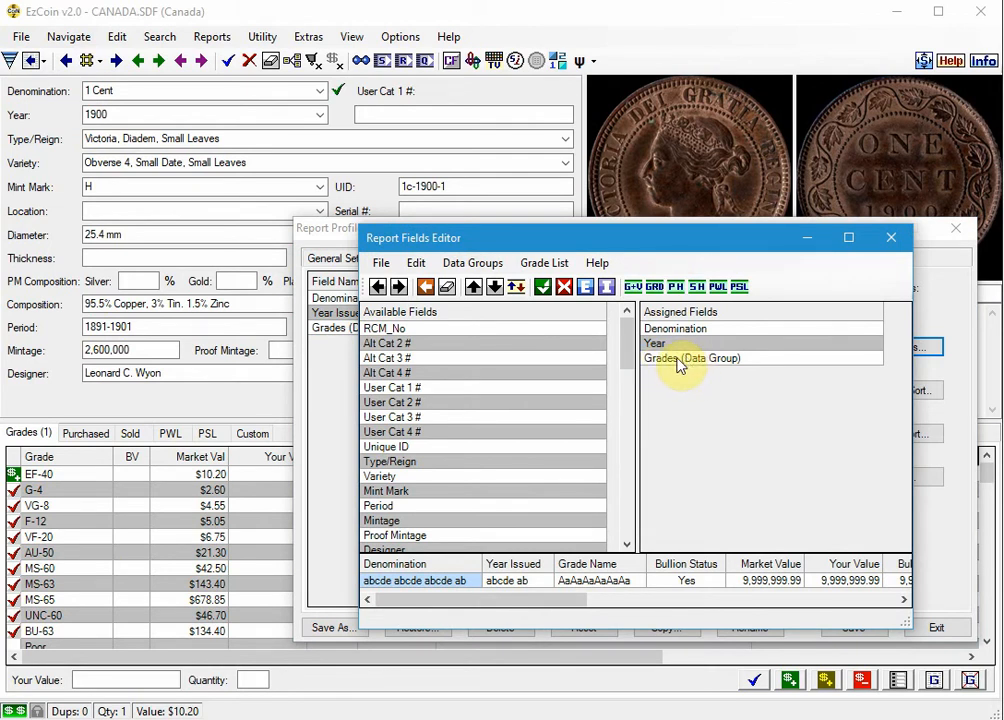
pyautogui.click(655, 287)
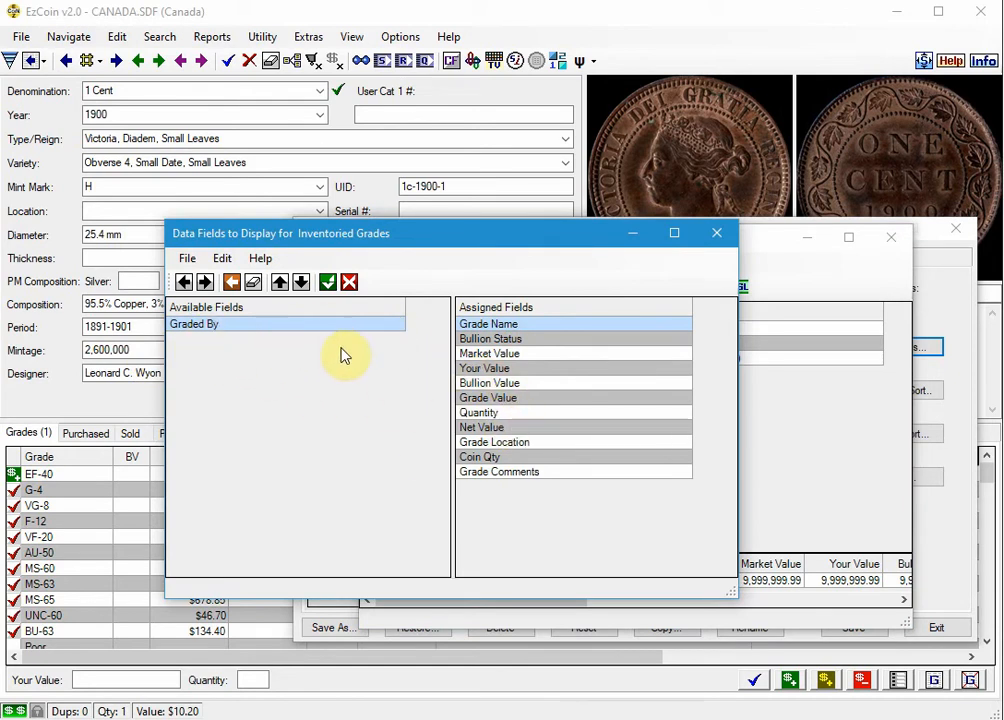
pyautogui.click(327, 282)
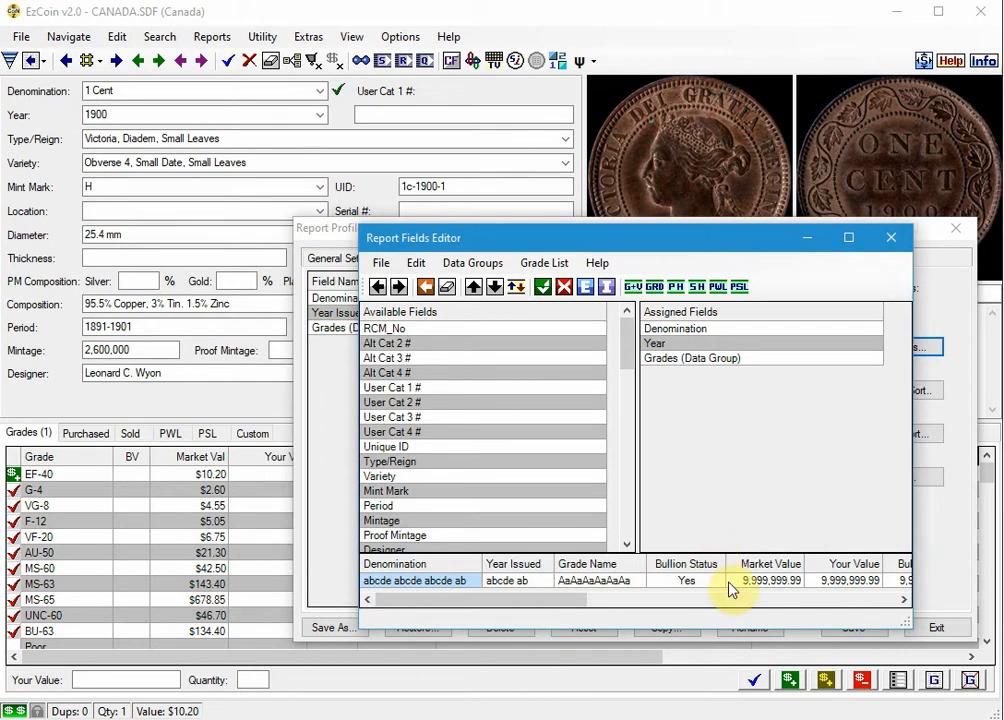
# Accept the assigned report fields, save the myGradesReport profile and leave the Report Profile Editor
pyautogui.click(542, 287)
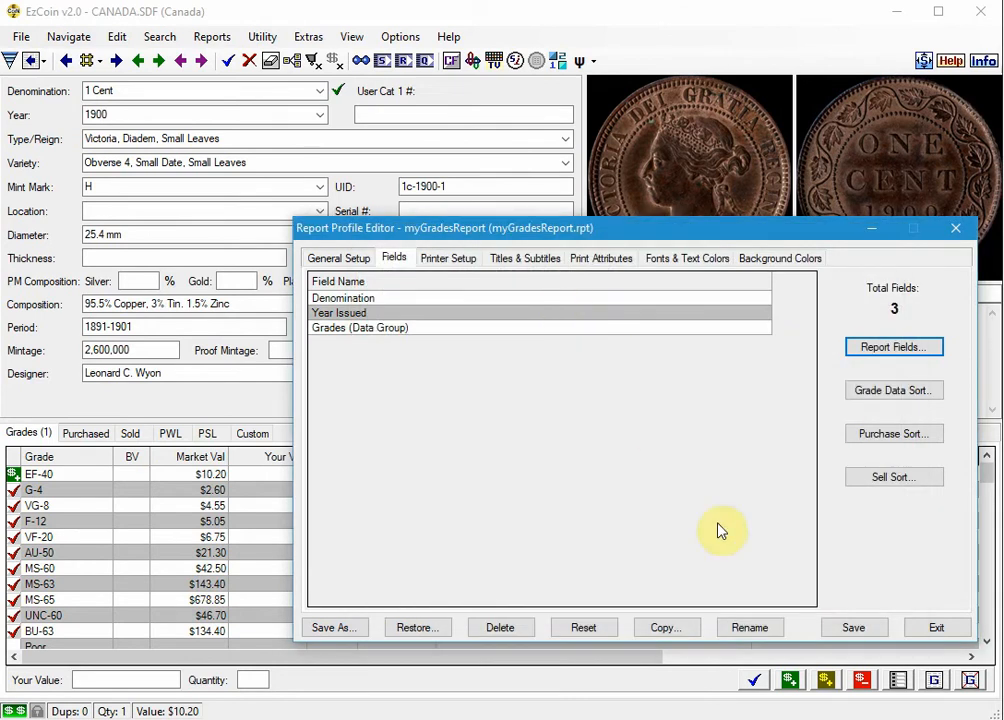
pyautogui.click(840, 627)
pyautogui.click(637, 521)
pyautogui.click(919, 628)
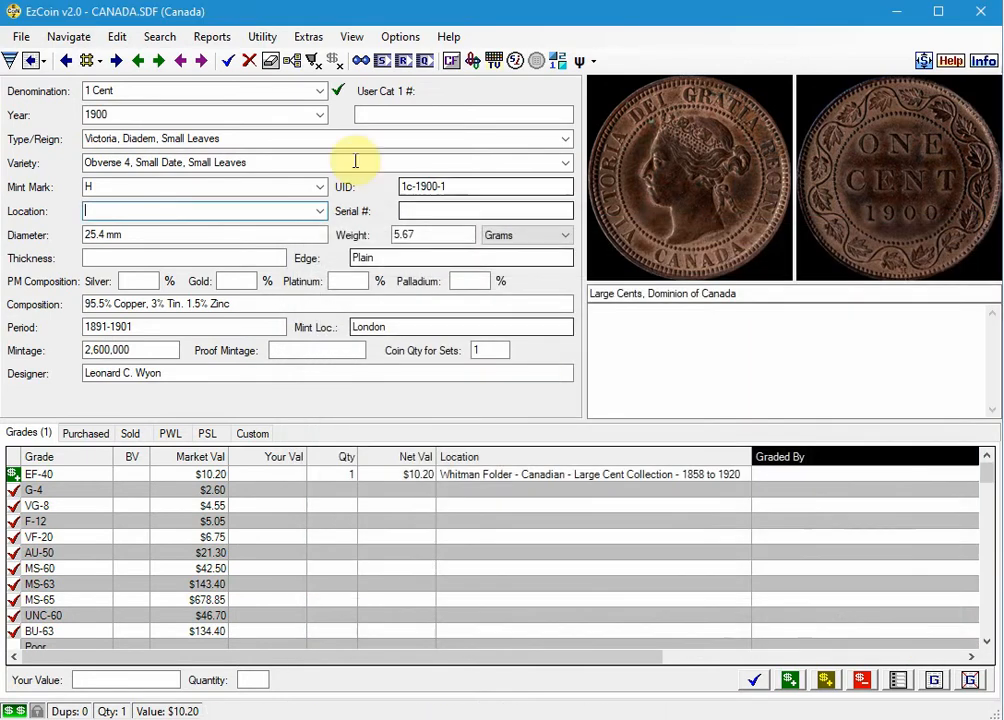
# Run a Grades Search with the myGradesReport report profile and show the matching records in the spreadsheet viewer
pyautogui.click(162, 37)
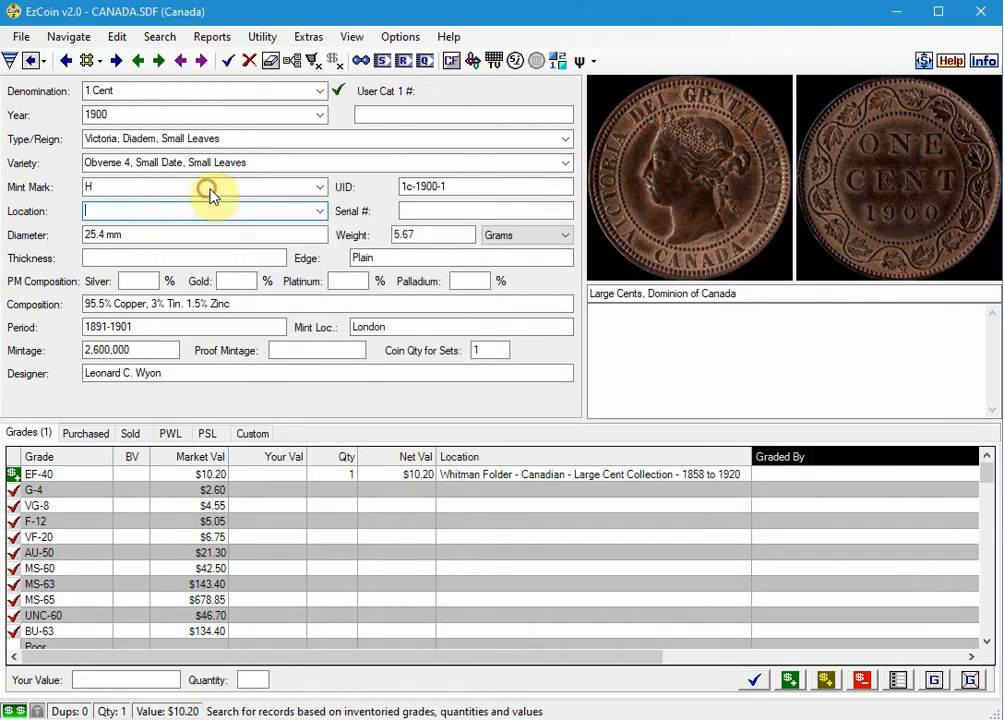
pyautogui.click(209, 192)
pyautogui.click(520, 591)
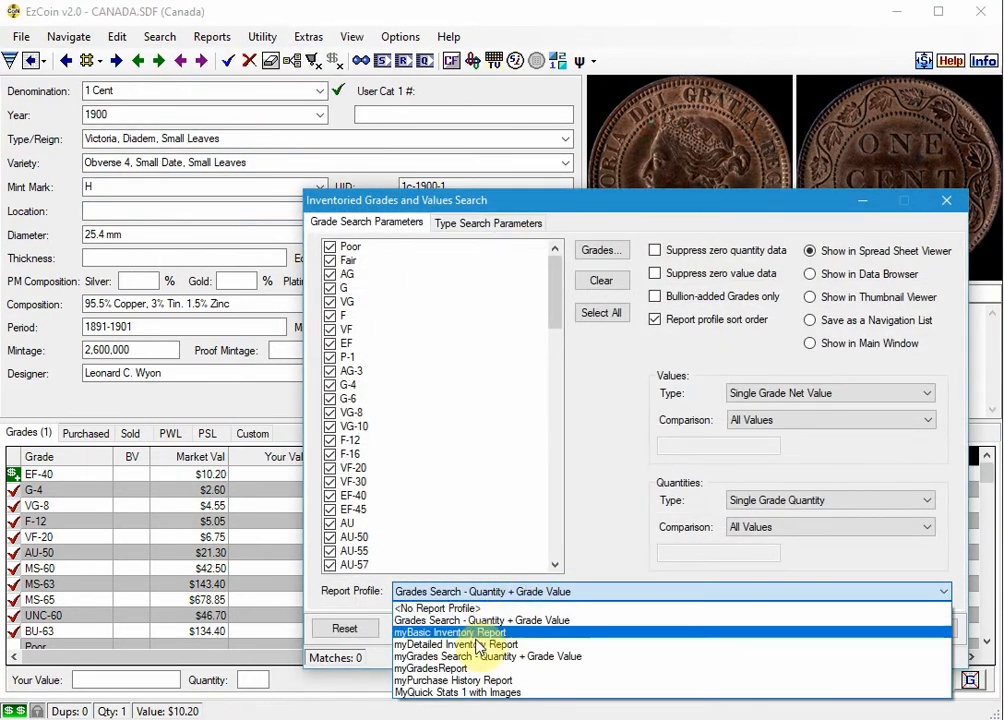
pyautogui.click(440, 668)
pyautogui.click(745, 630)
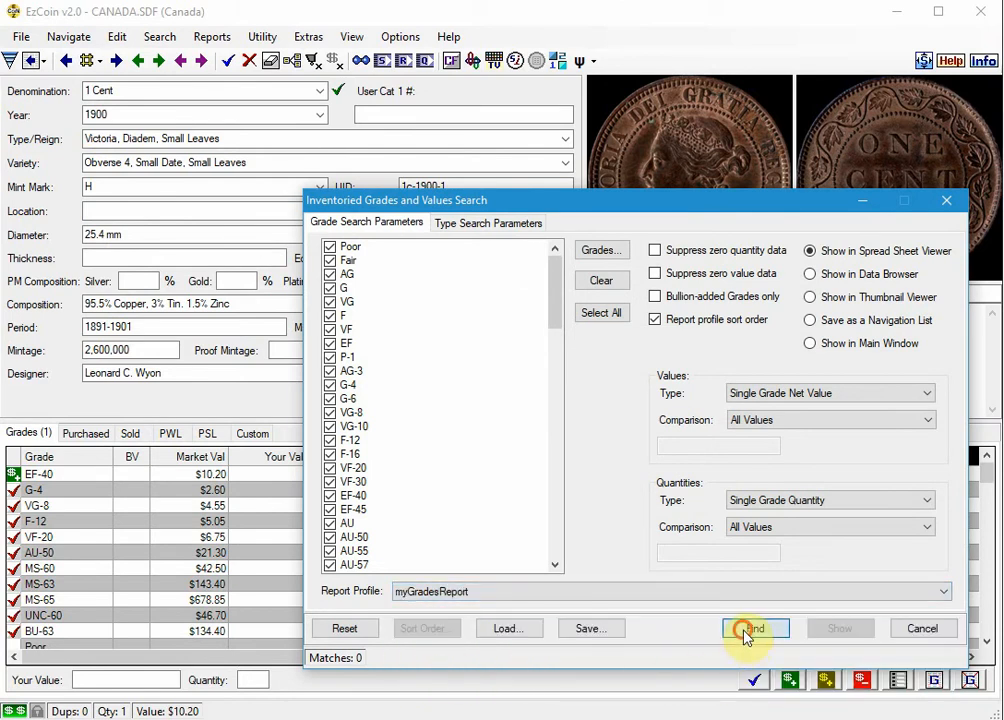
pyautogui.click(840, 630)
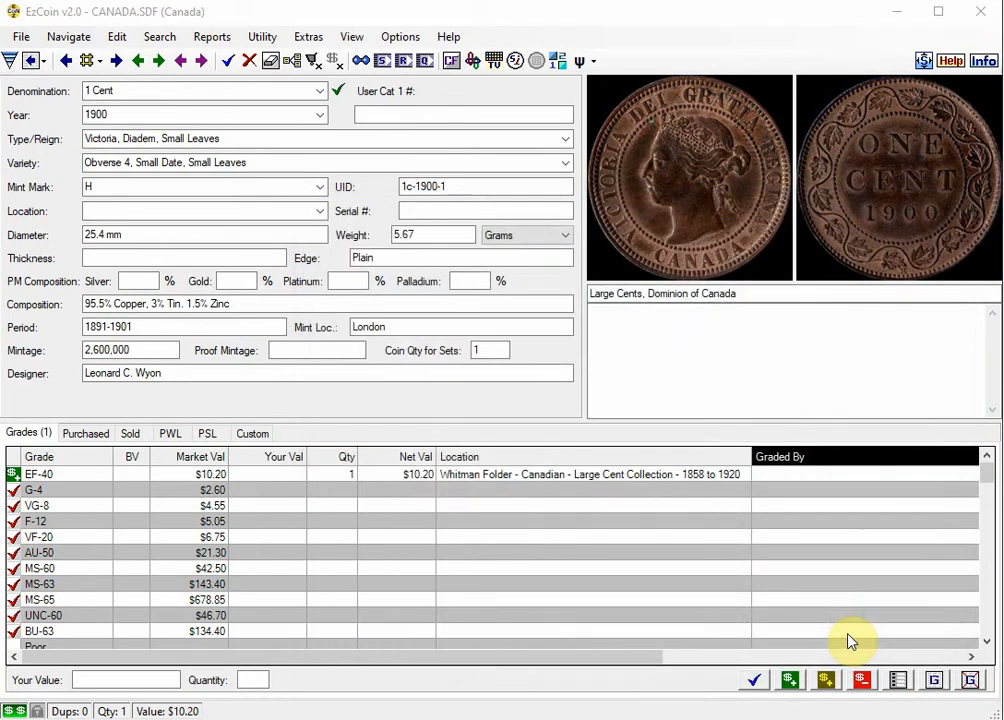
# Look through the grade names, values and grade locations down to the report's totals, and close the report
pyautogui.scroll(-20, 235, 490)
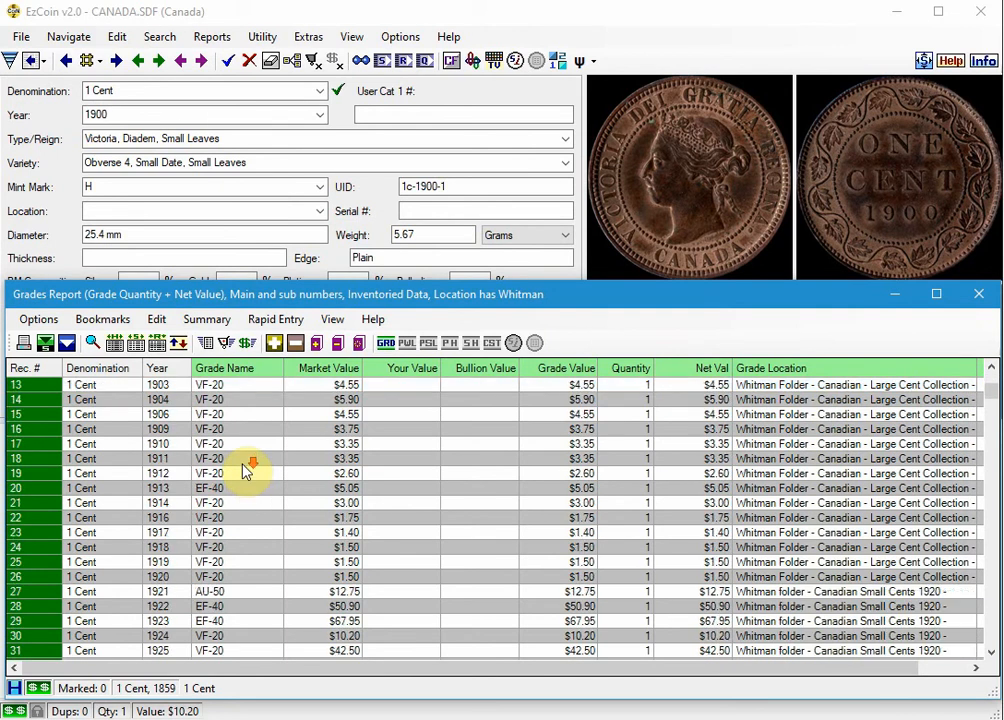
pyautogui.scroll(-20, 255, 497)
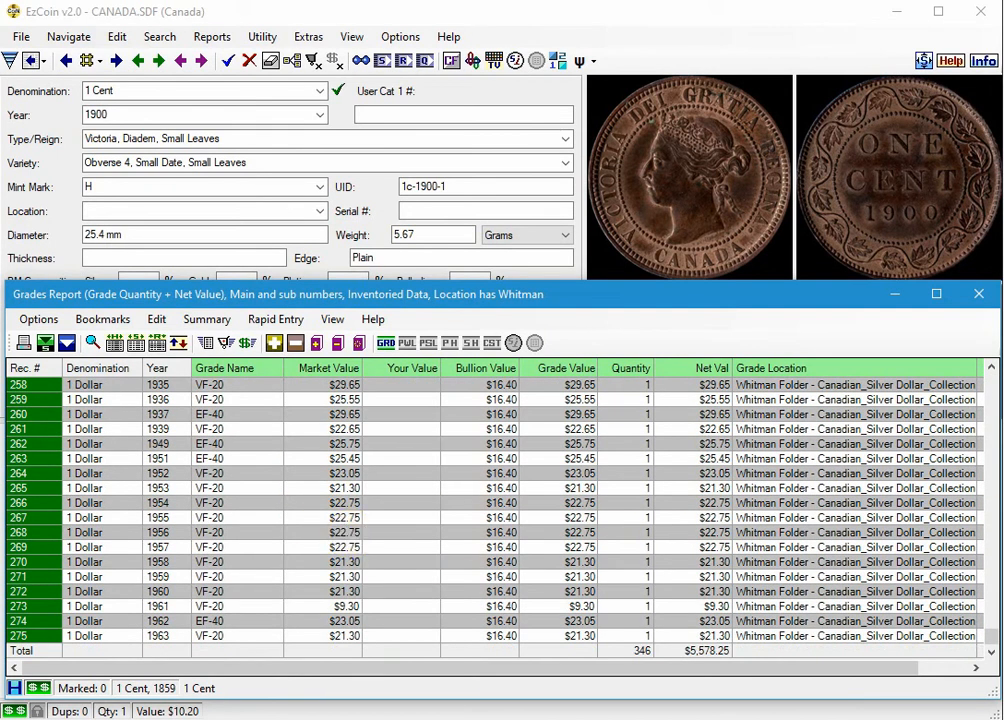
pyautogui.click(979, 294)
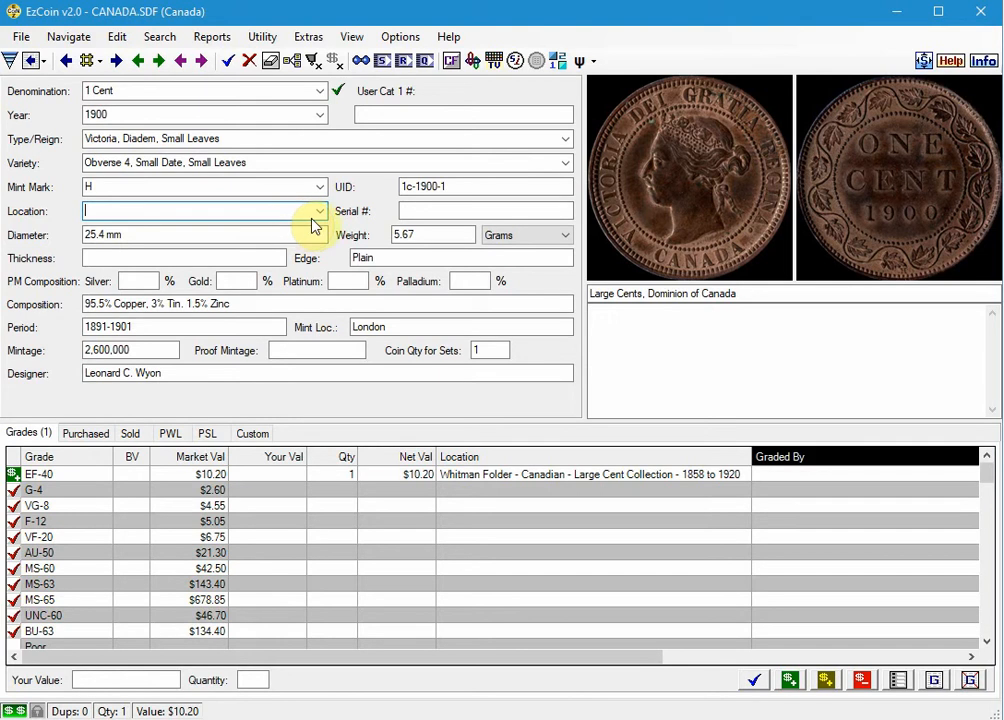
# Run a Grades Search for inventoried data with the location Box #2, show the report and close it after viewing
pyautogui.click(166, 45)
pyautogui.click(190, 188)
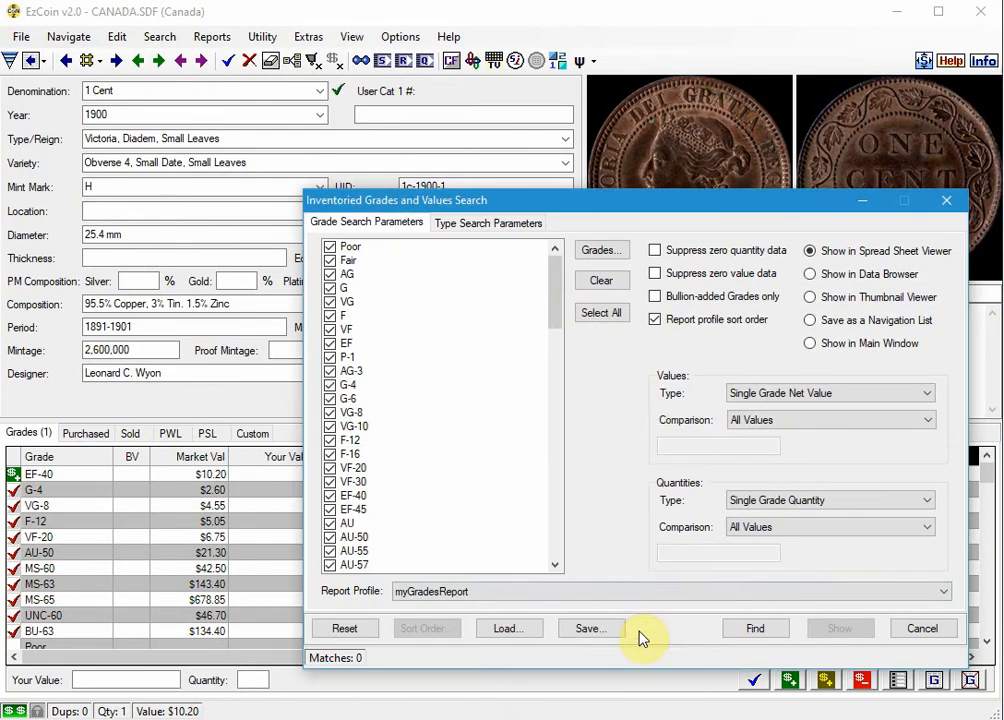
pyautogui.click(485, 223)
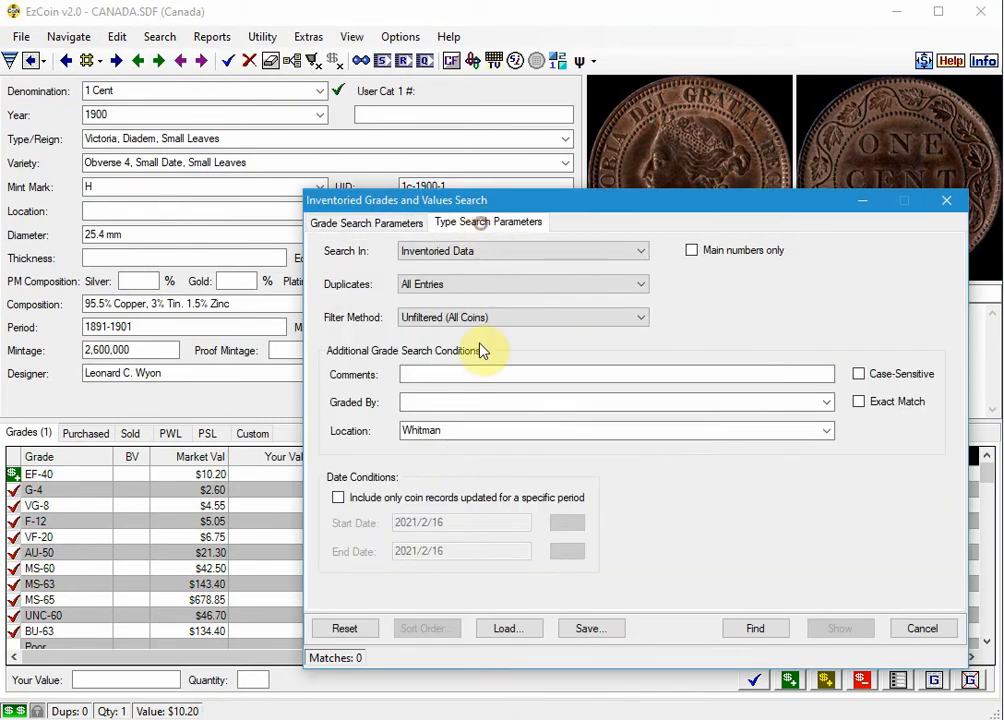
pyautogui.click(450, 432)
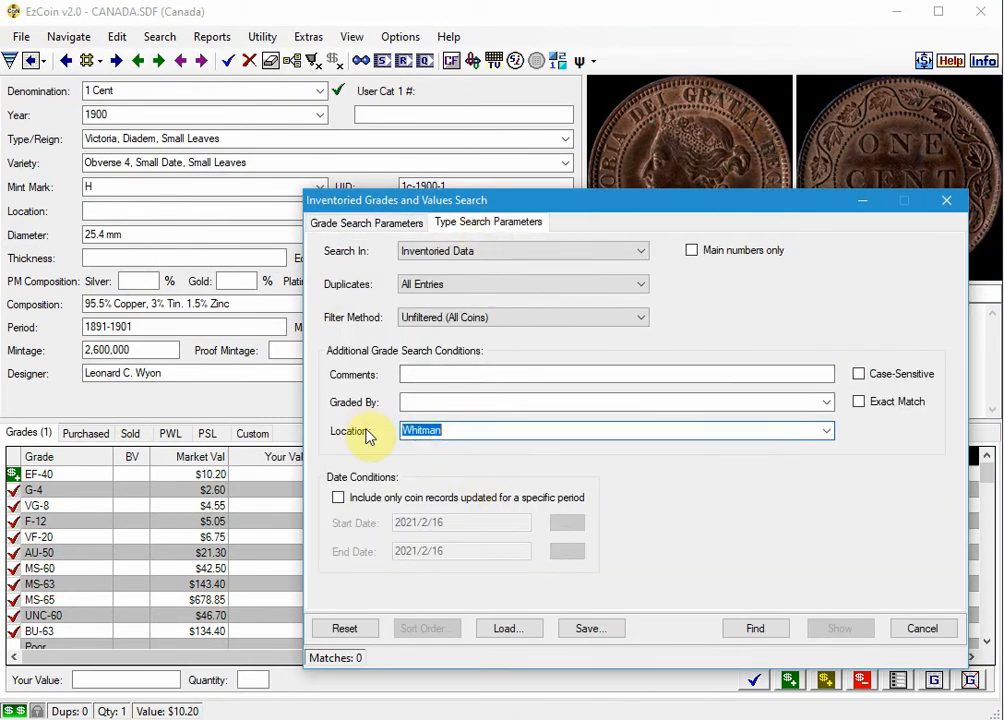
pyautogui.write('Box #2')
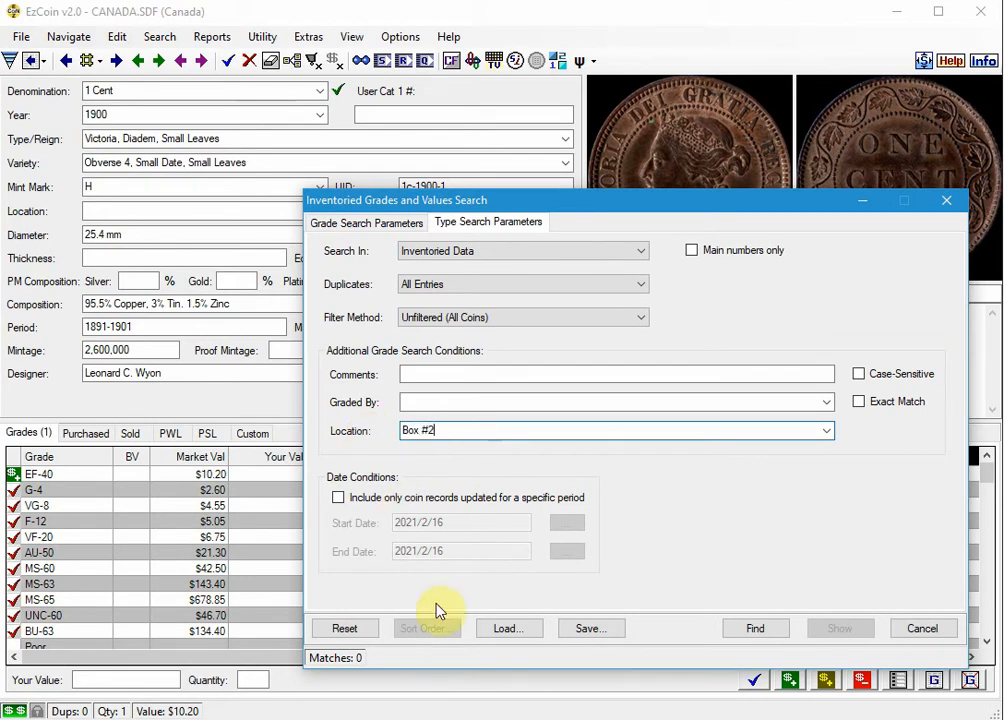
pyautogui.click(762, 630)
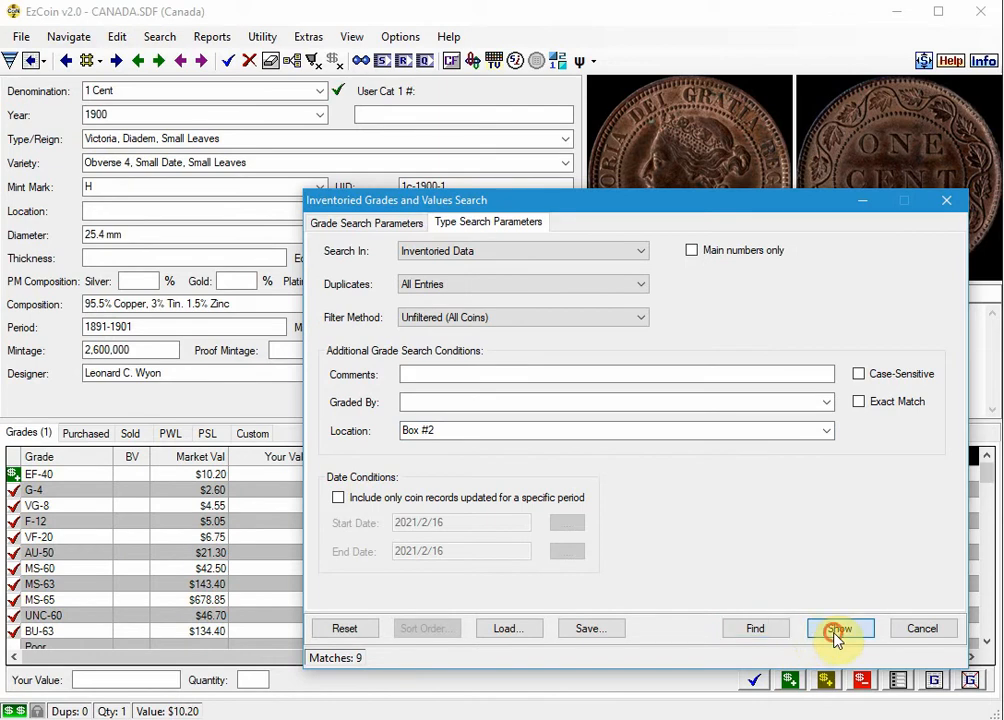
pyautogui.click(834, 630)
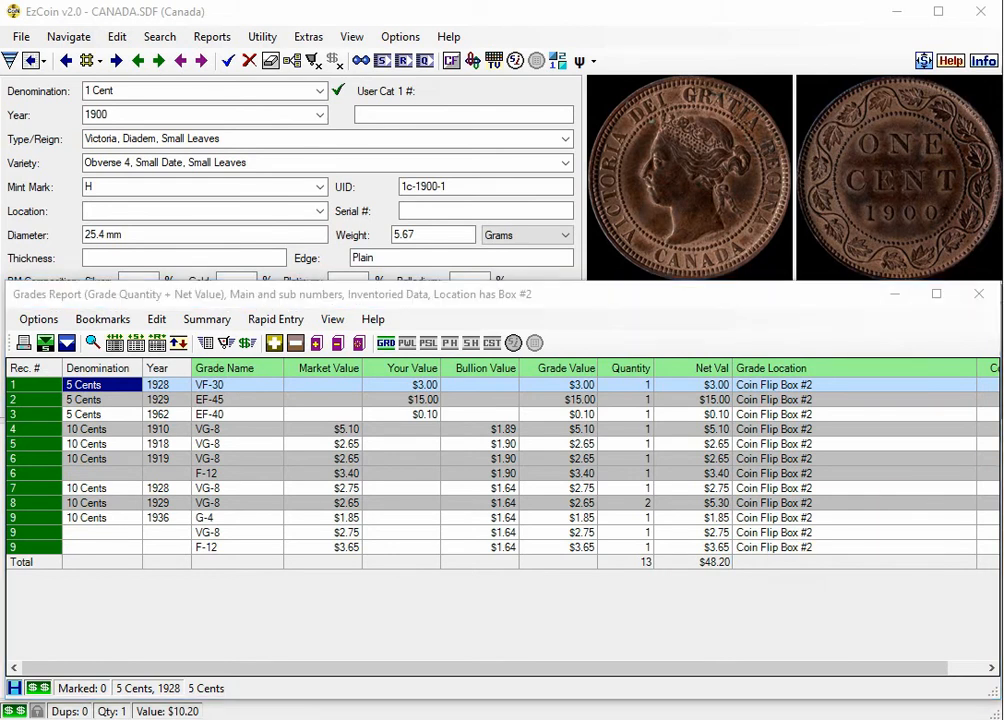
pyautogui.click(978, 293)
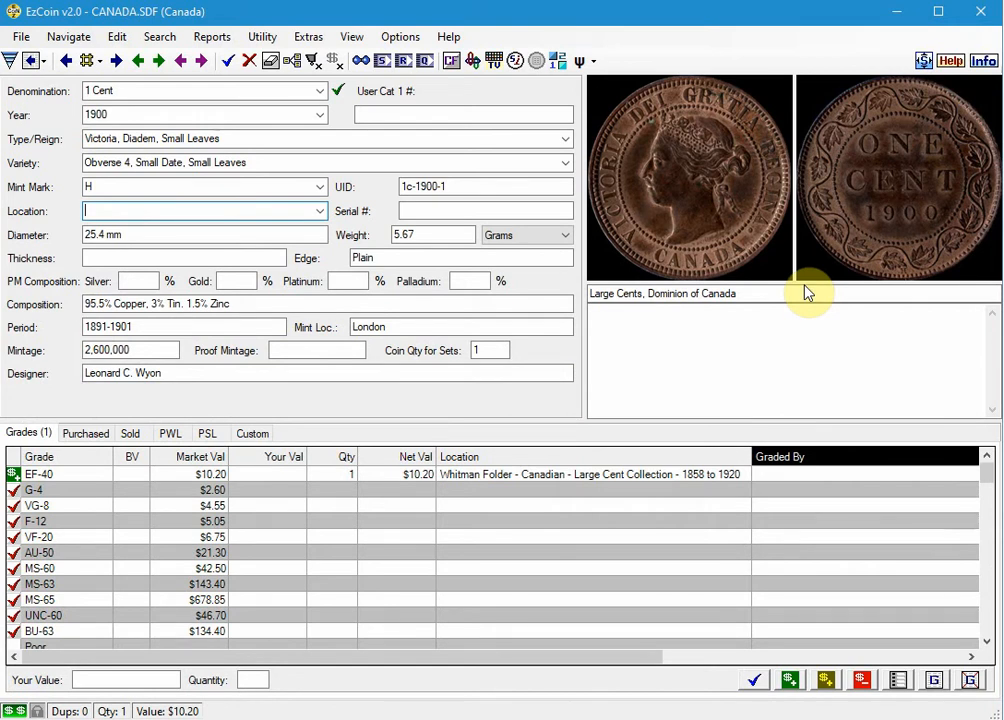
# View the special information for the 1900 1 Cent coin and close it
pyautogui.click(516, 62)
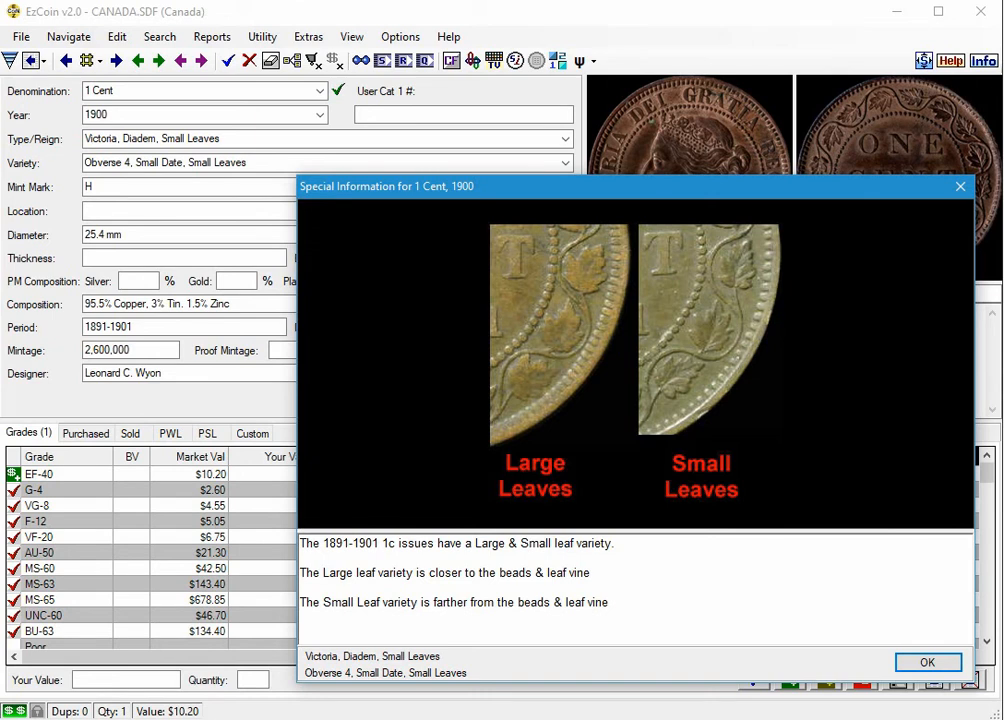
pyautogui.click(950, 664)
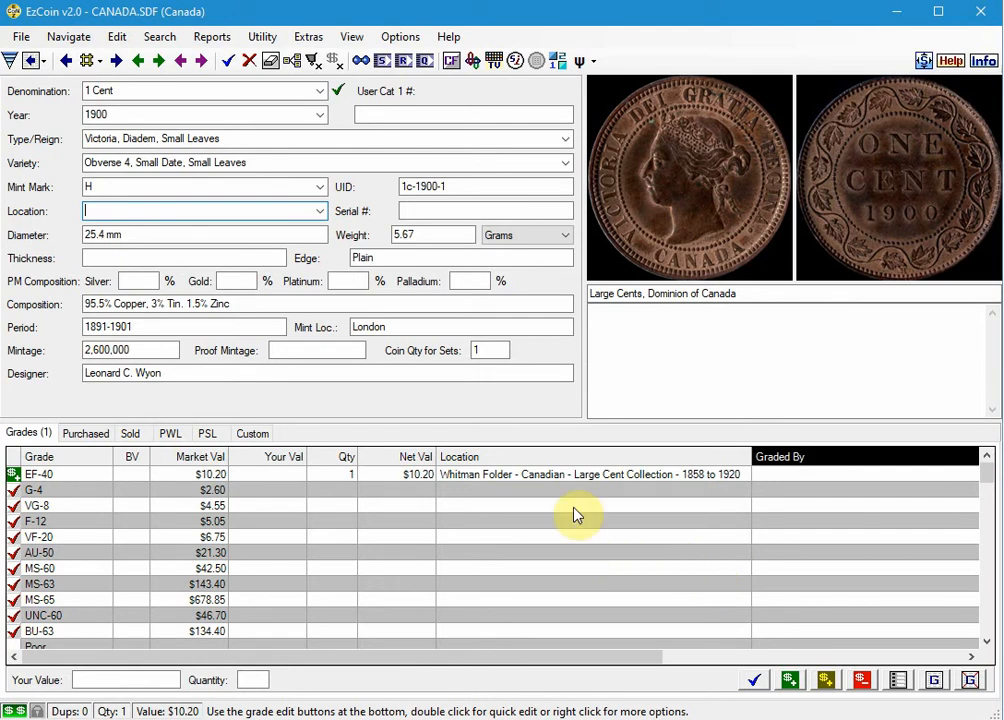
# Start a Grades Search and set its report profile to Grades Search - Quantity + Grade Value
pyautogui.click(160, 40)
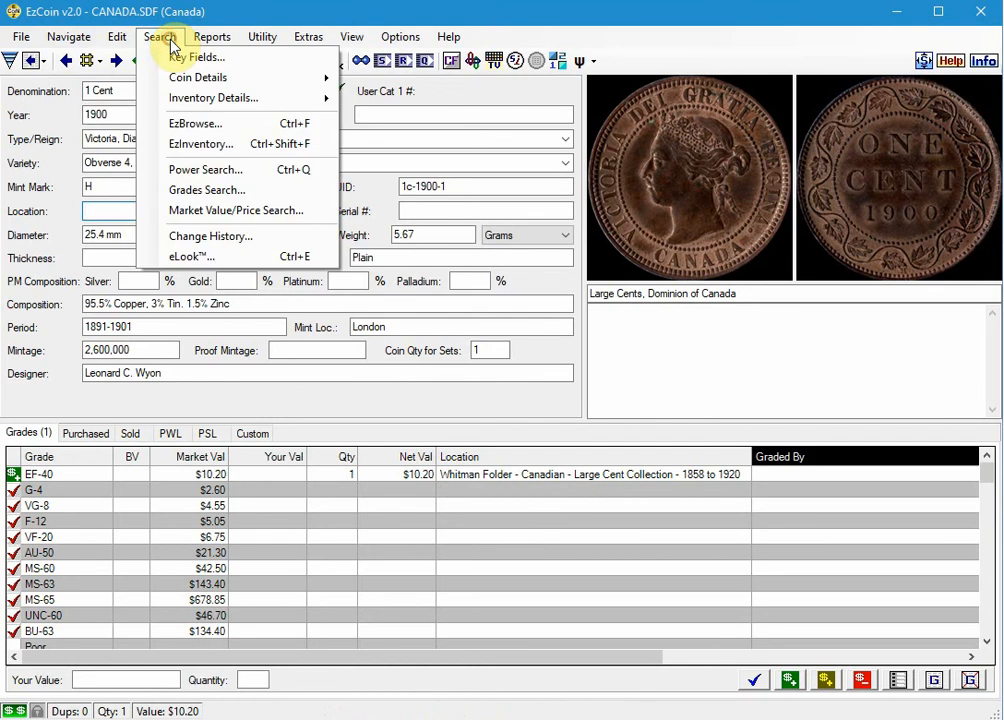
pyautogui.click(200, 192)
pyautogui.click(453, 592)
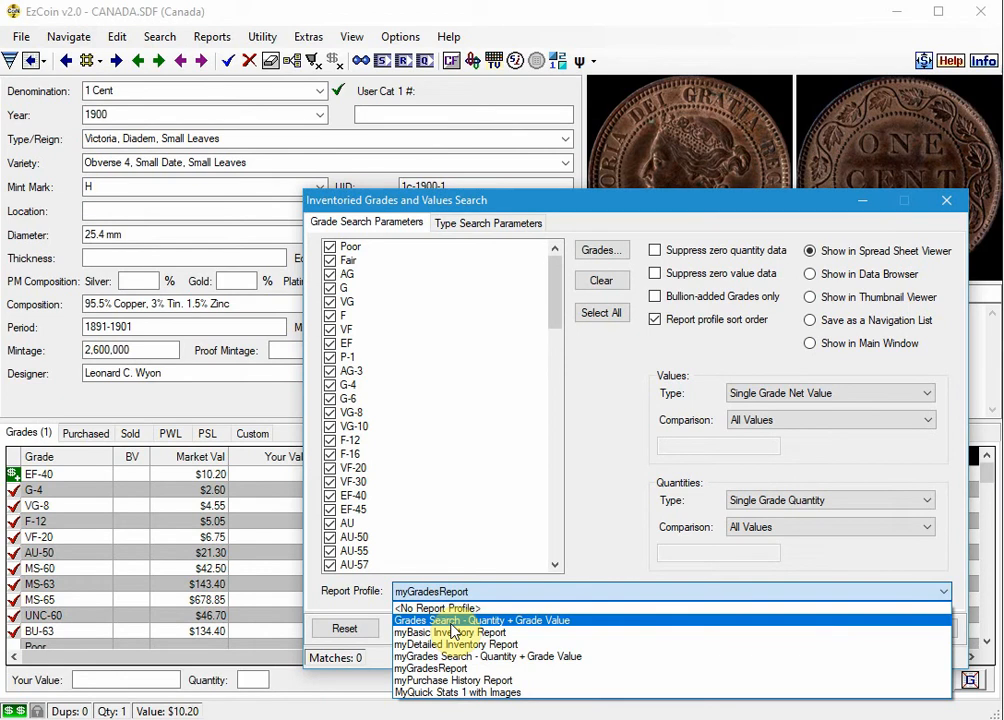
pyautogui.click(451, 621)
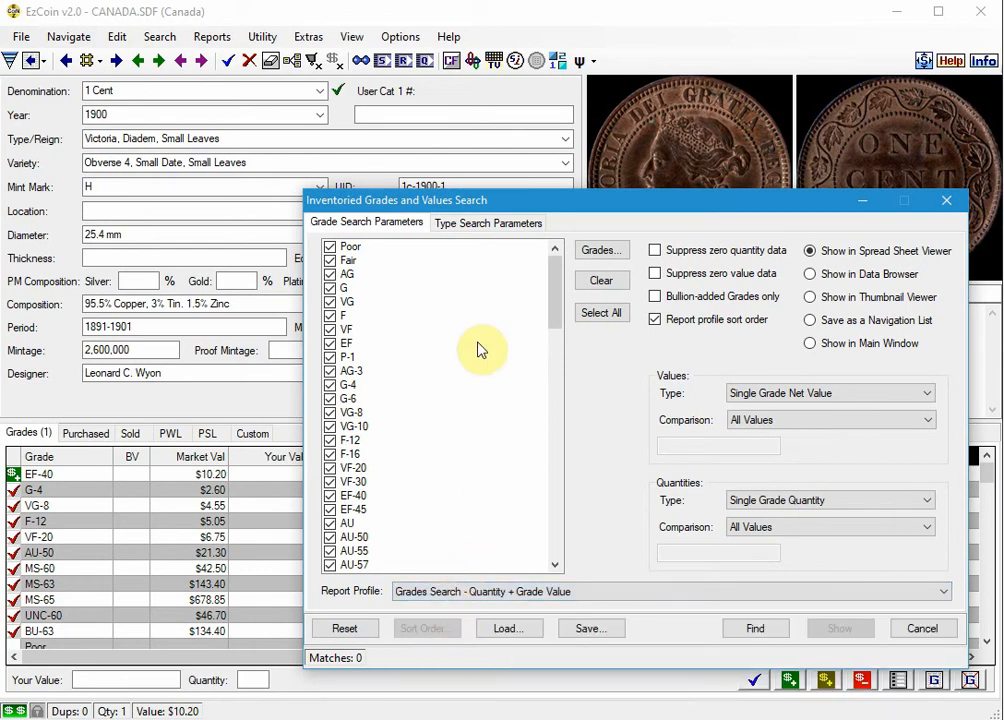
# Limit the search to records updated on 2021/2/16 without a location condition, and view the resulting report's grade quantities and net values
pyautogui.click(482, 226)
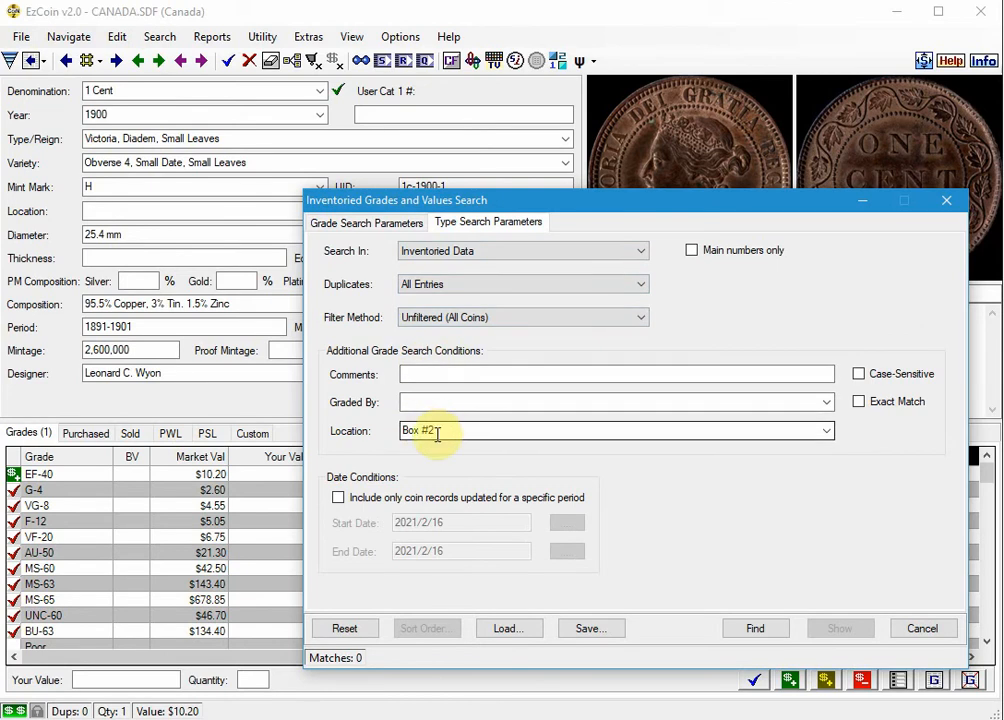
pyautogui.click(338, 497)
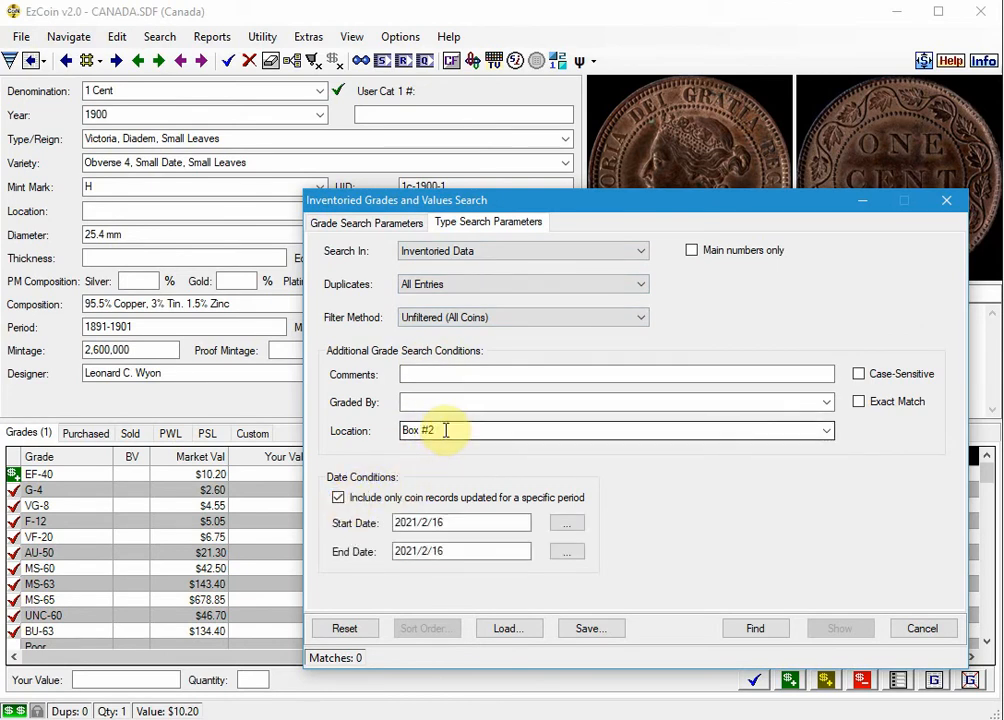
pyautogui.moveTo(444, 430); pyautogui.dragTo(372, 428)
pyautogui.press('BackSpace')
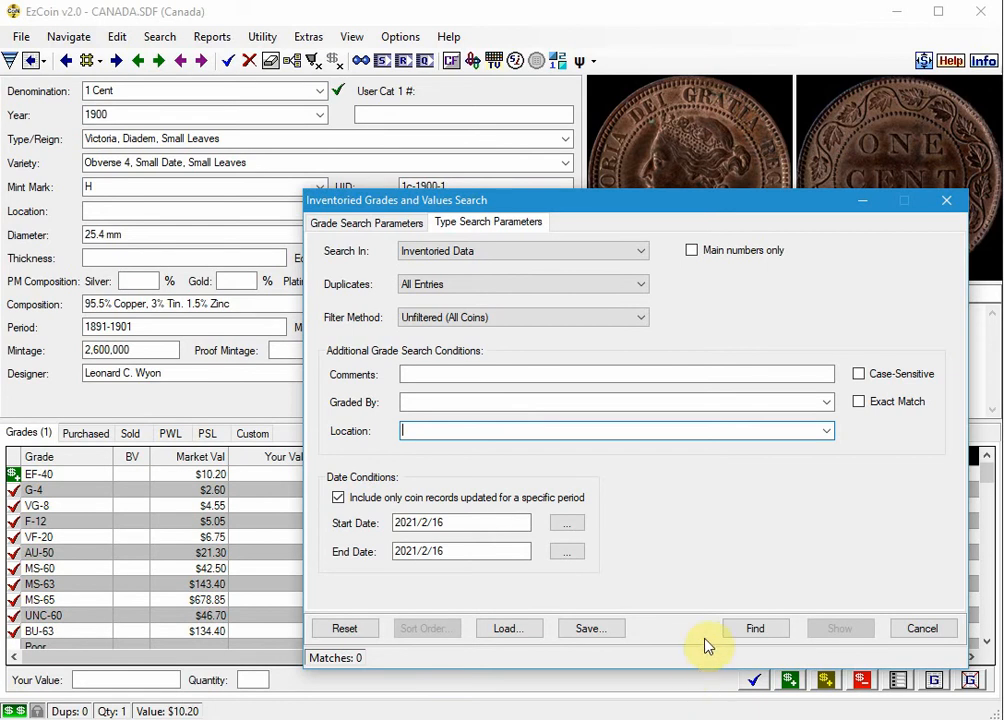
pyautogui.click(752, 632)
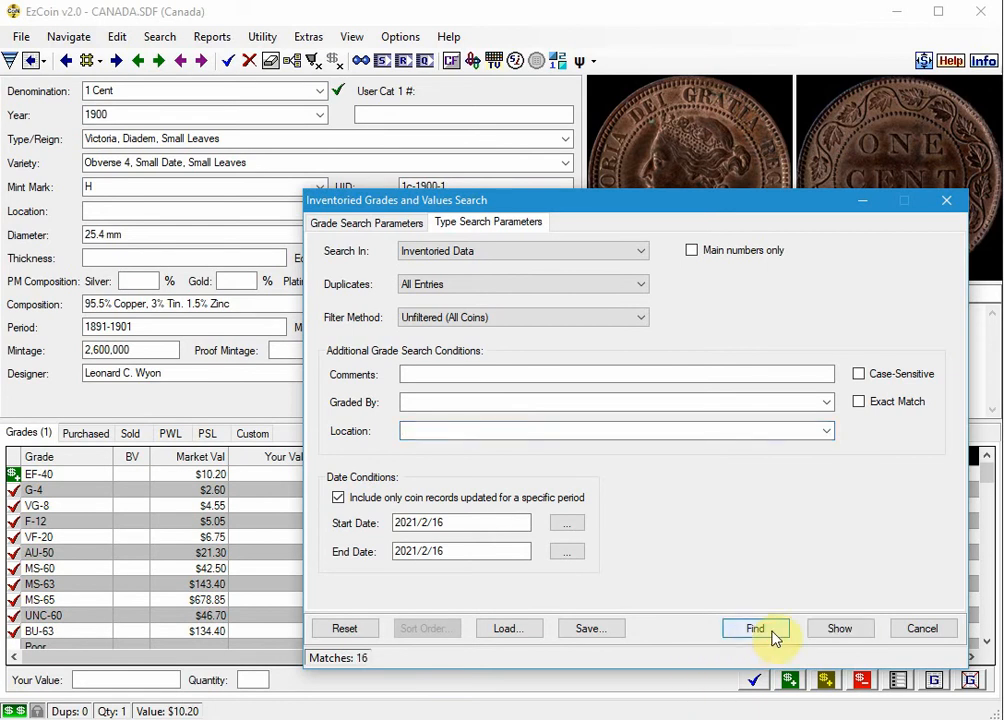
pyautogui.click(828, 629)
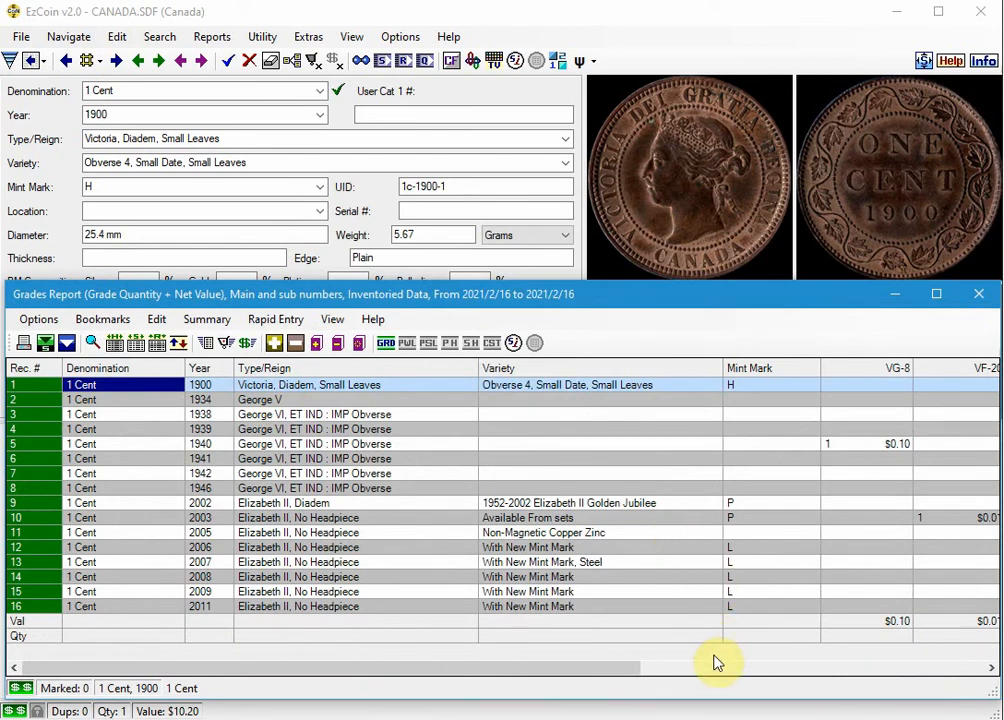
pyautogui.click(946, 667)
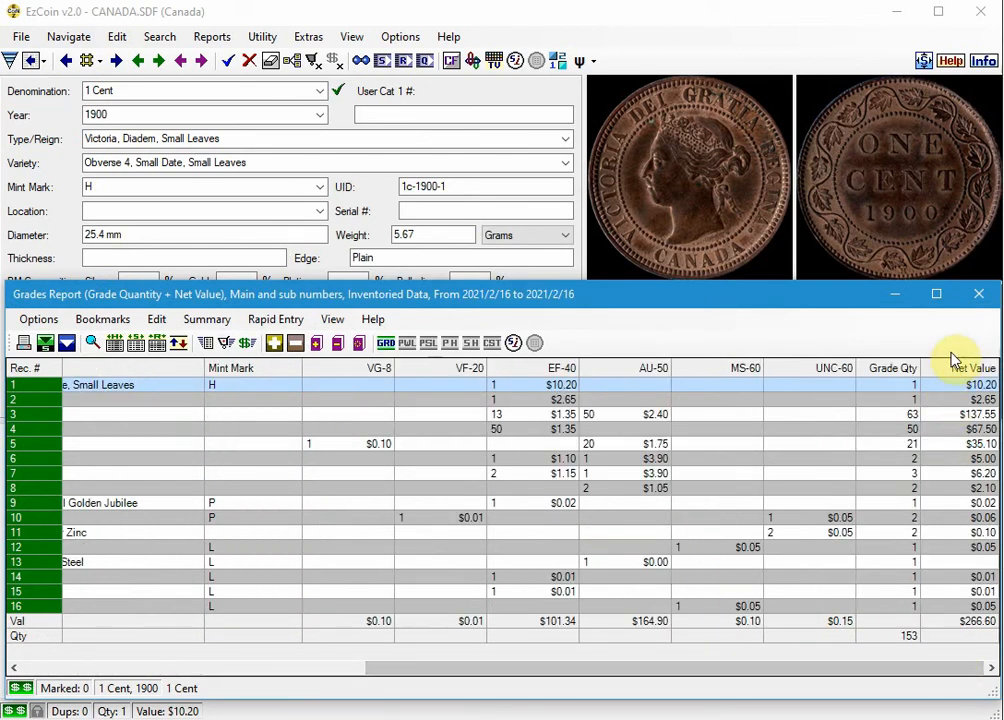
pyautogui.click(976, 294)
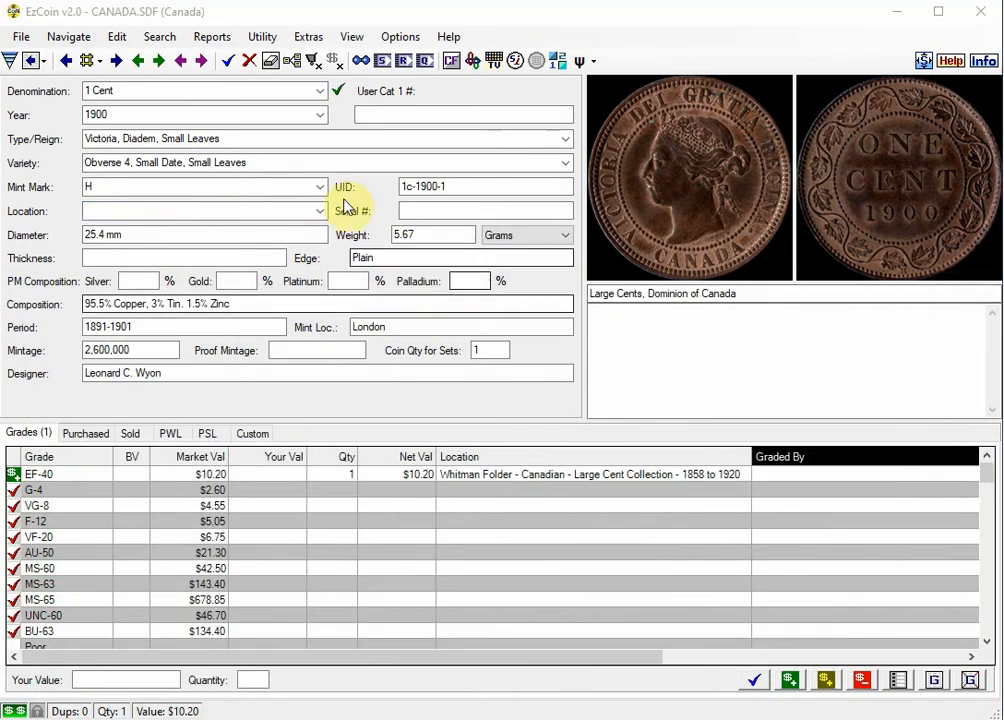
# Run the Grades Search again with the location Whitman and the 2021/2/16 update period, show the report and close it
pyautogui.click(163, 38)
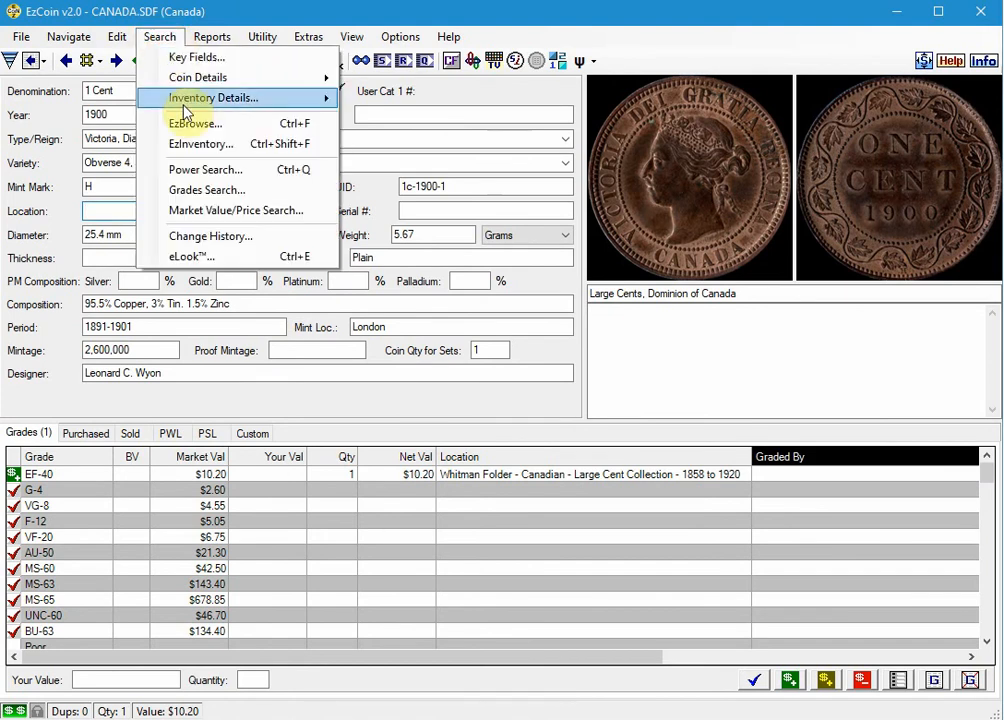
pyautogui.click(203, 190)
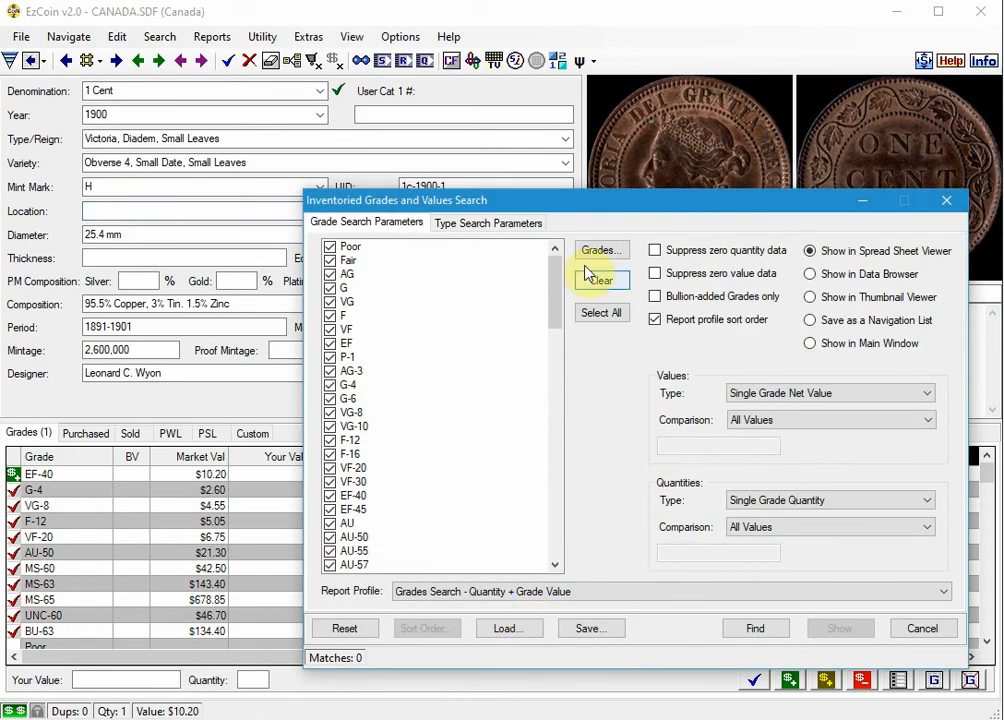
pyautogui.click(470, 225)
pyautogui.click(437, 430)
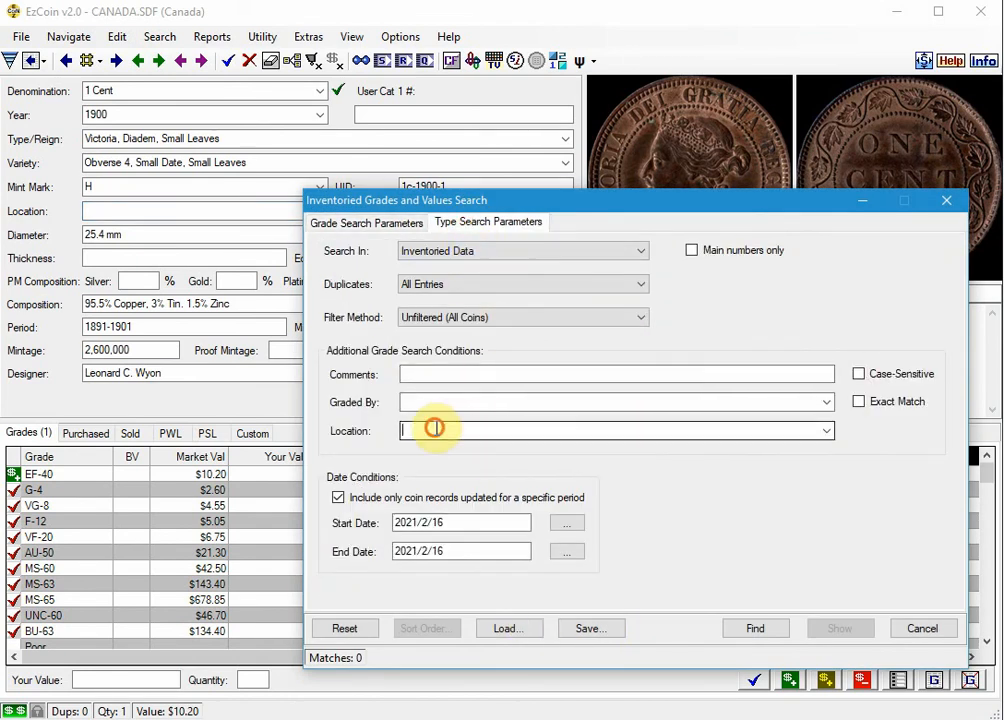
pyautogui.write('Whitman')
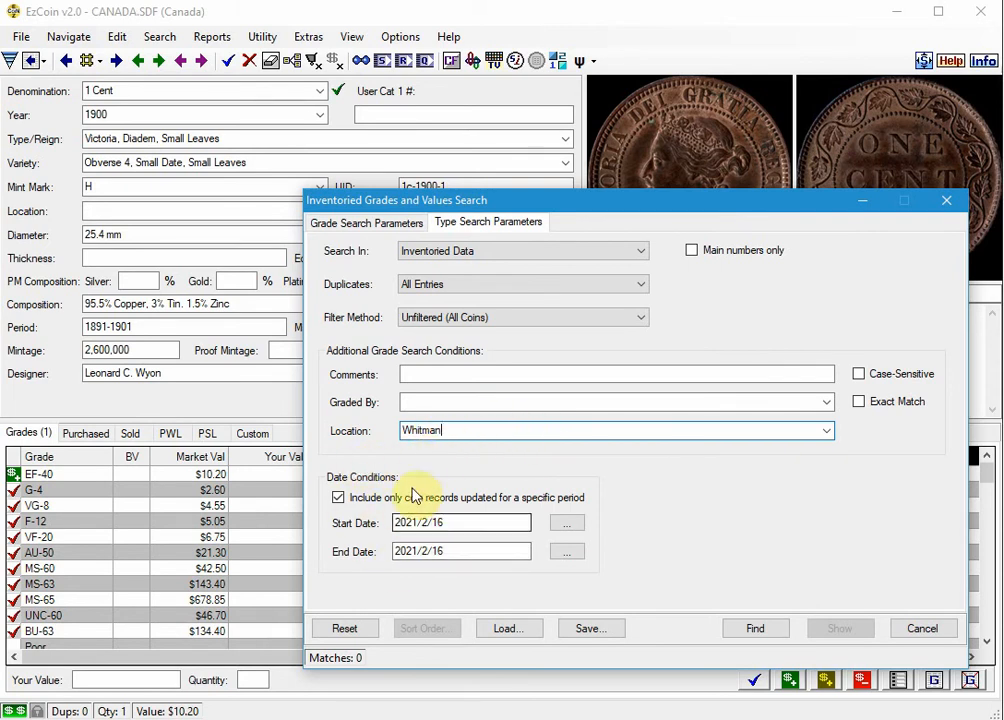
pyautogui.click(765, 630)
pyautogui.click(842, 636)
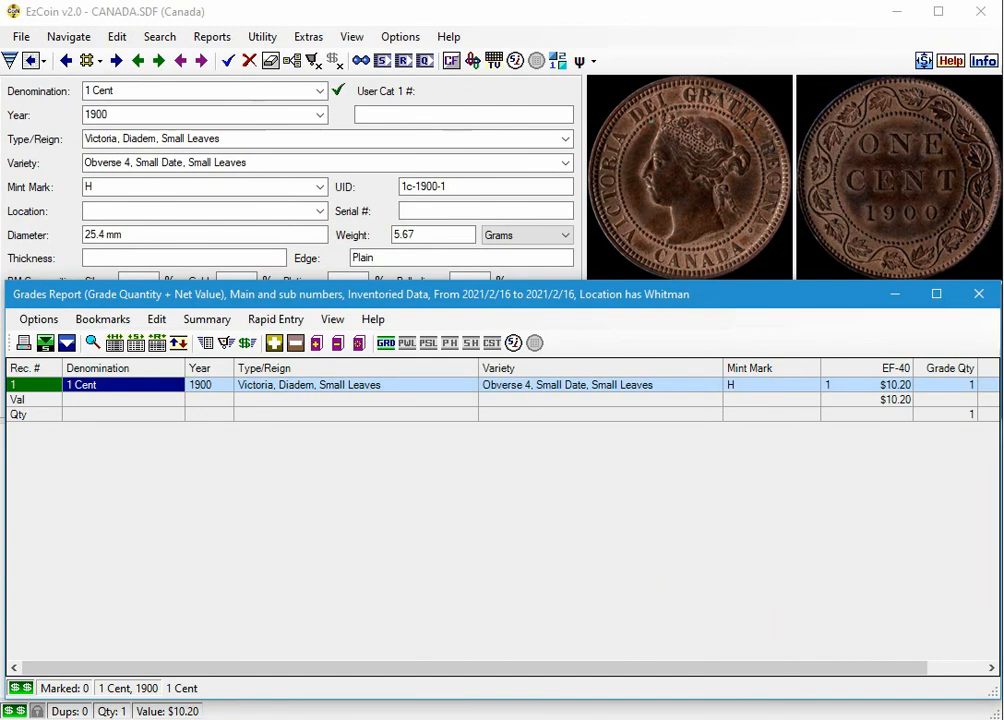
pyautogui.click(978, 294)
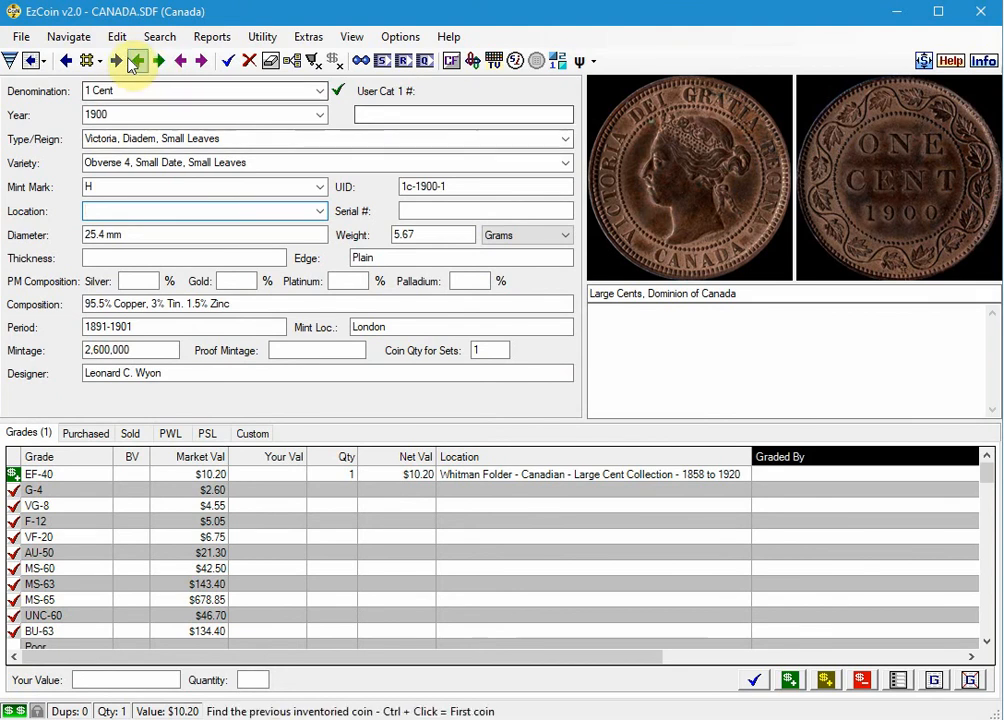
# Open the United States coin file USA.SDF from the recently opened files
pyautogui.click(18, 38)
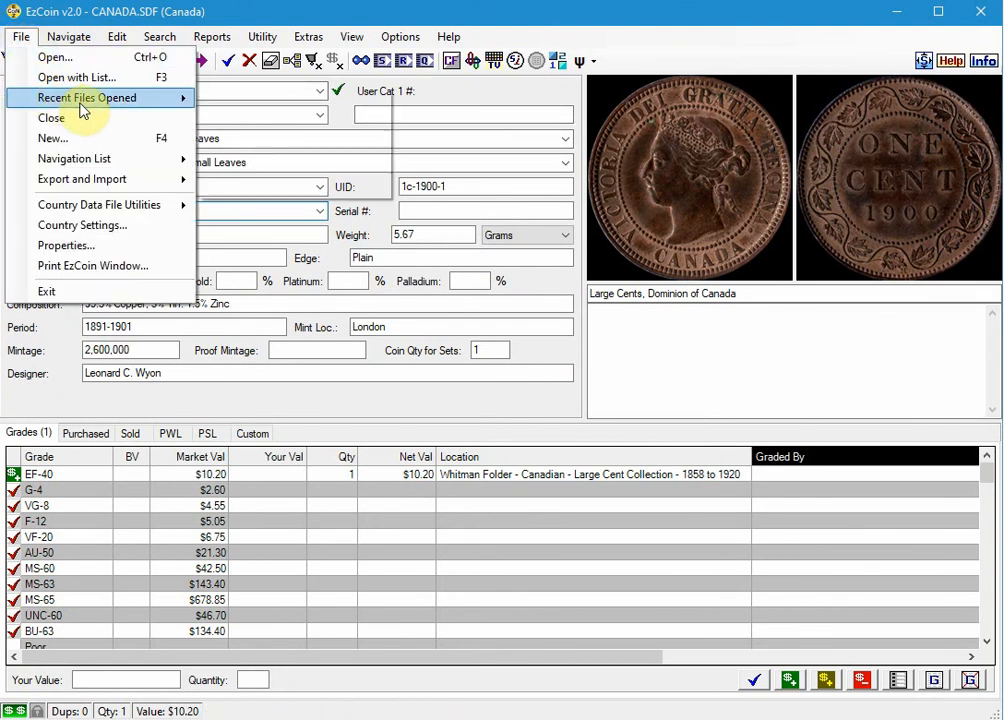
pyautogui.moveTo(160, 100)
pyautogui.click(250, 121)
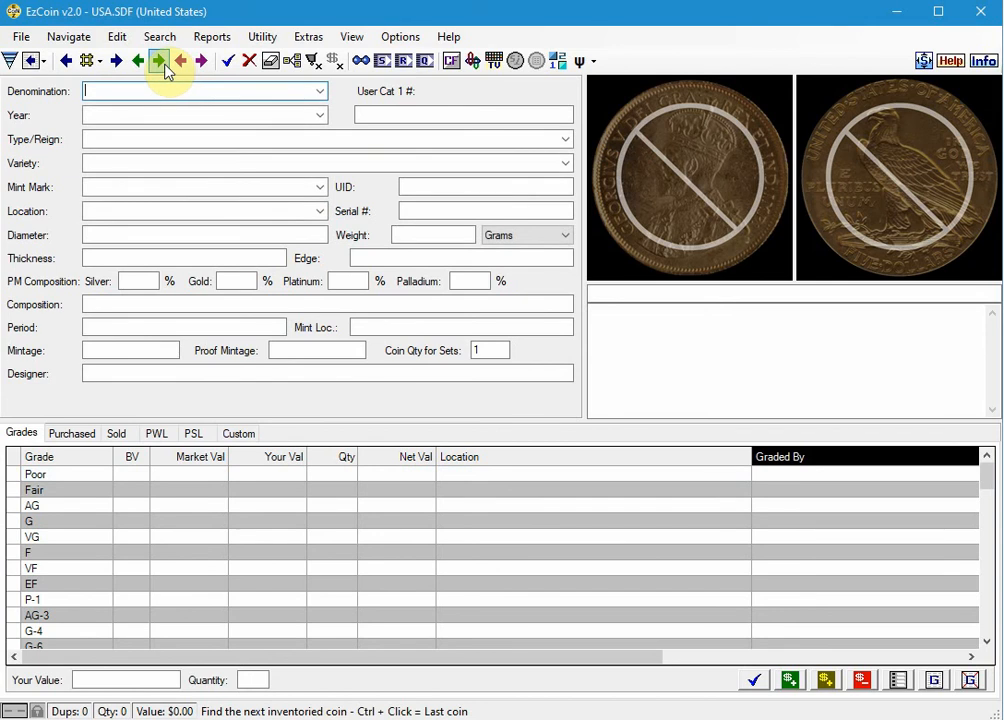
# Browse the inventoried United States coins to the 1938 5 Cents Jefferson and look through the market values in its grades list
pyautogui.click(159, 62)
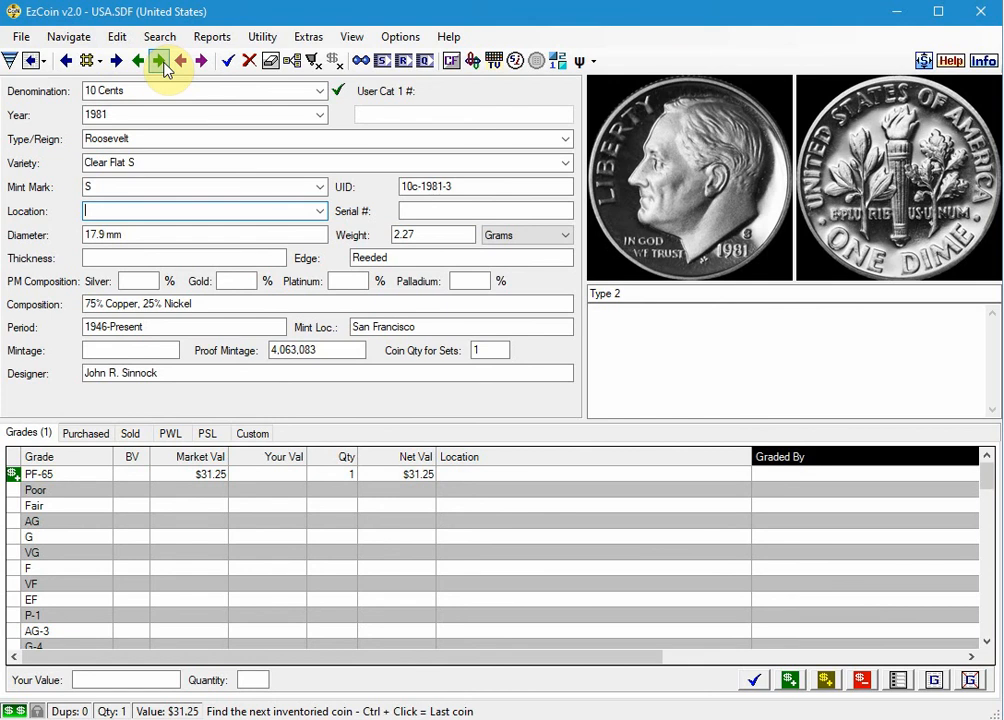
pyautogui.click(158, 62)
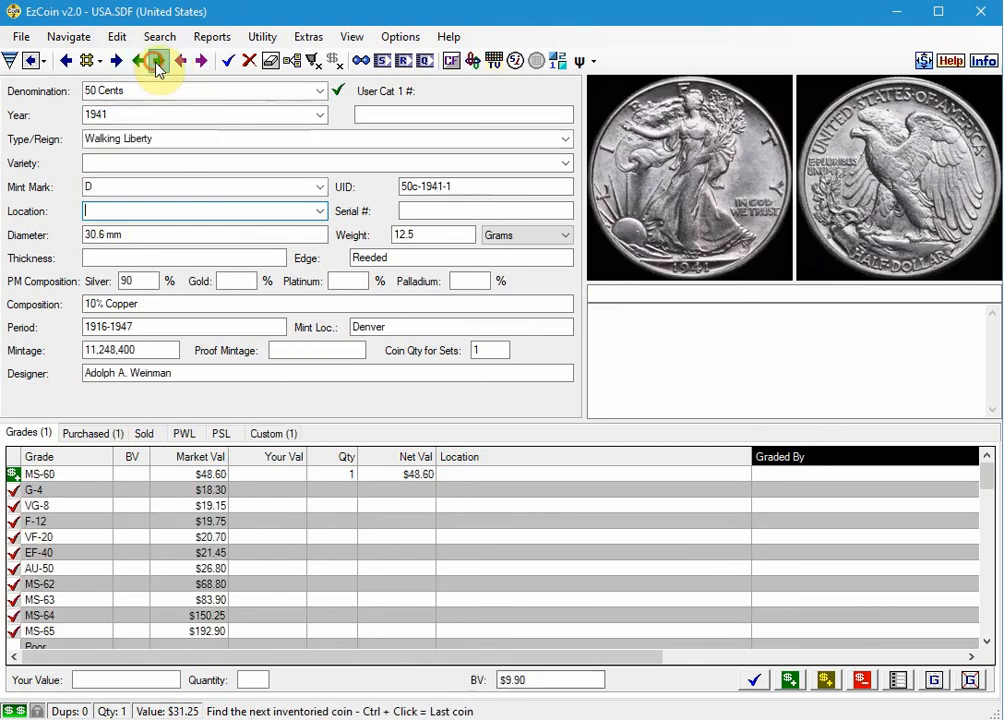
pyautogui.click(158, 62)
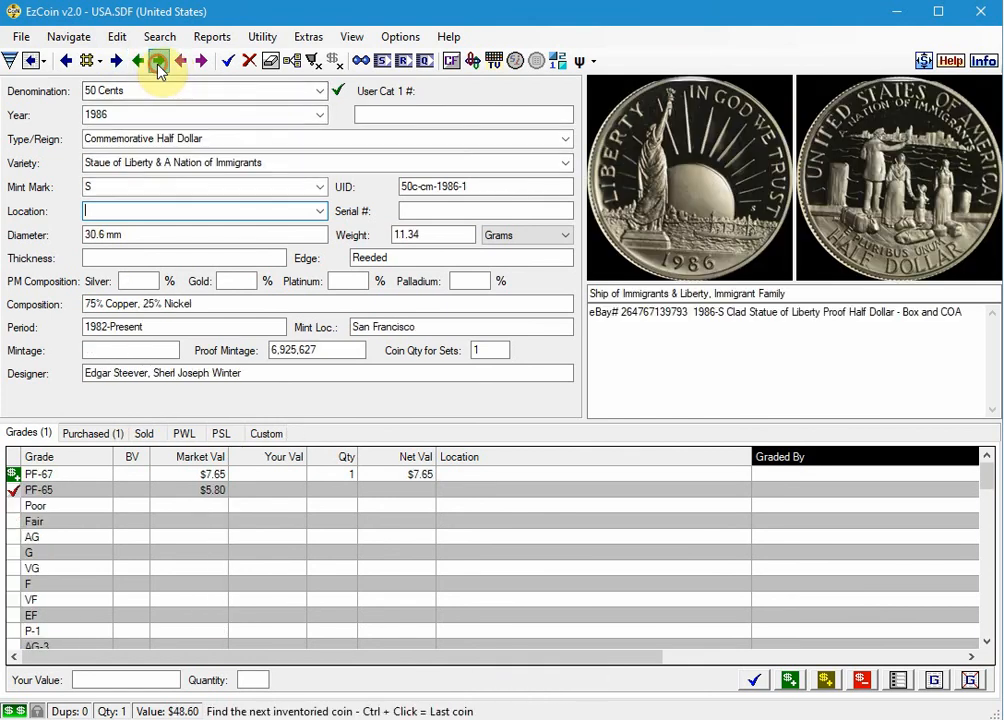
pyautogui.click(139, 62)
pyautogui.click(139, 62)
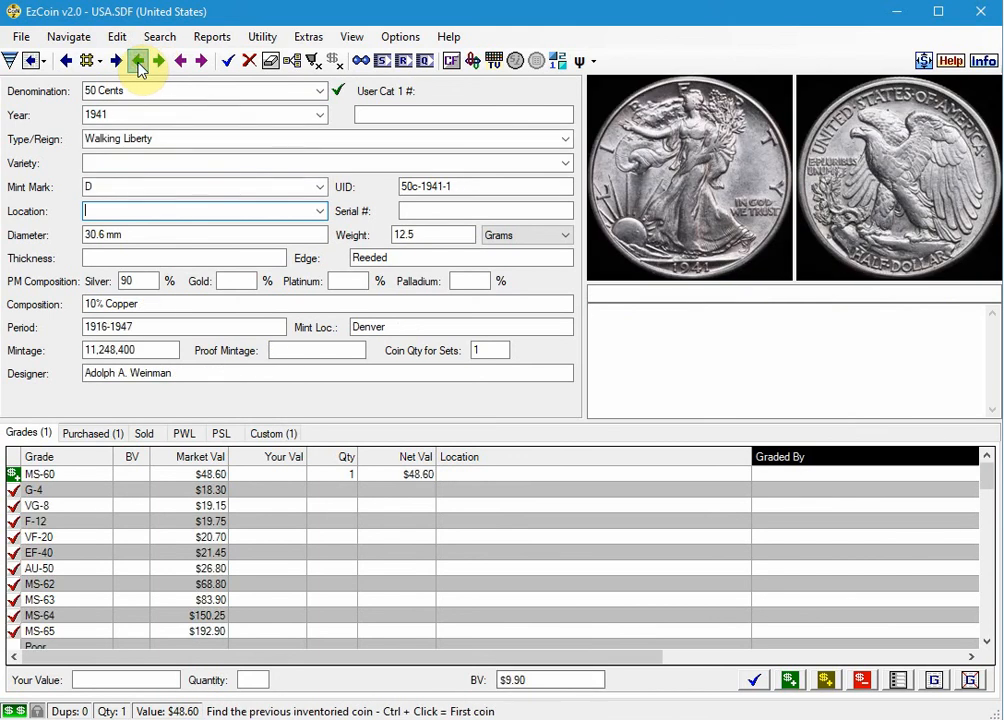
pyautogui.click(139, 62)
pyautogui.click(220, 520)
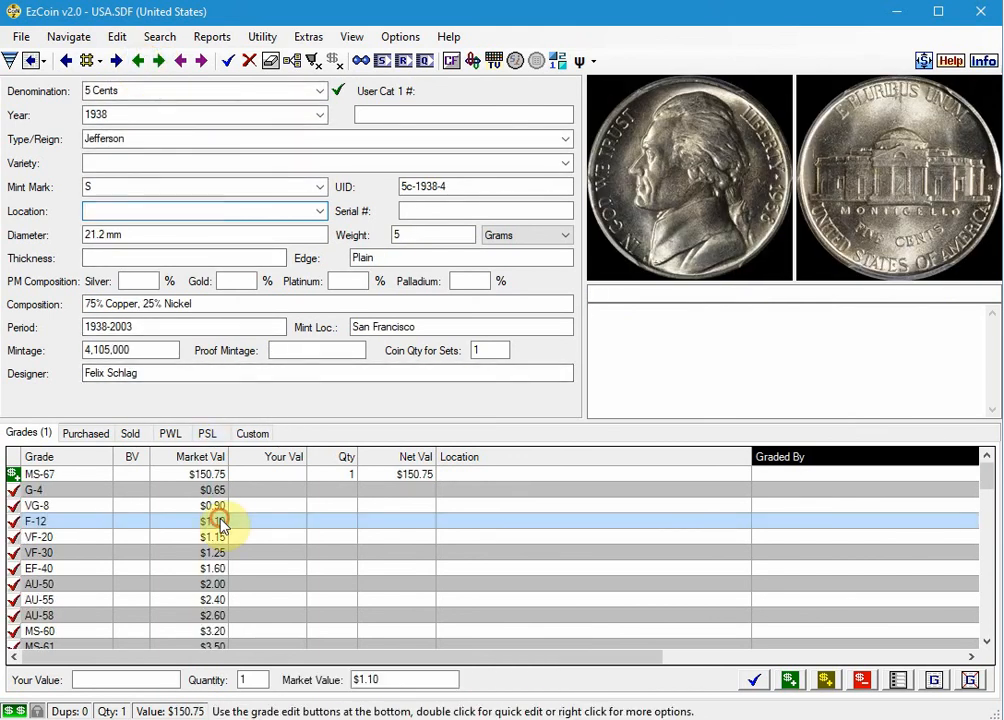
pyautogui.scroll(-2, 222, 528)
pyautogui.scroll(-4, 222, 528)
pyautogui.scroll(4, 222, 528)
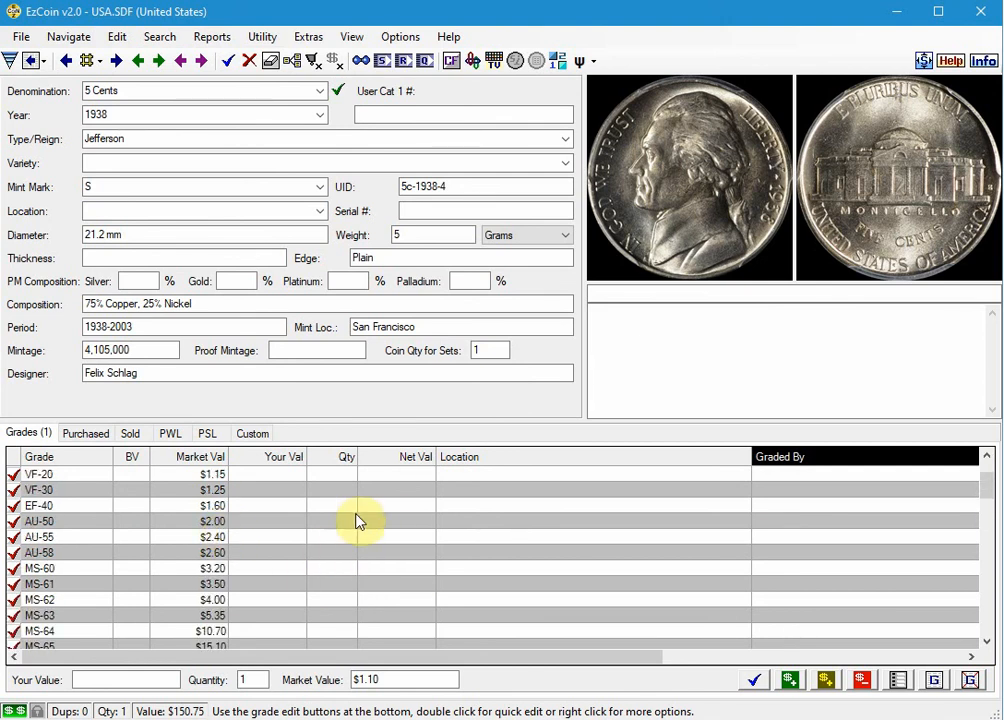
# View the 1938 5 Cents coin's obverse and reverse images in an enlarged image window and close it
pyautogui.click(679, 264)
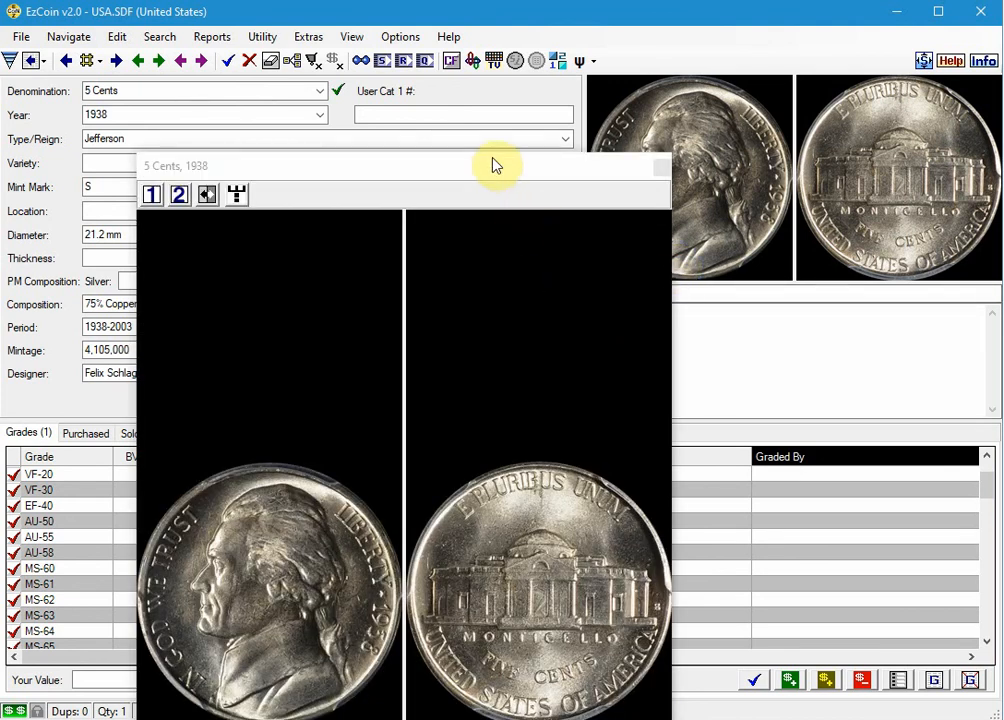
pyautogui.moveTo(493, 158); pyautogui.dragTo(391, 88)
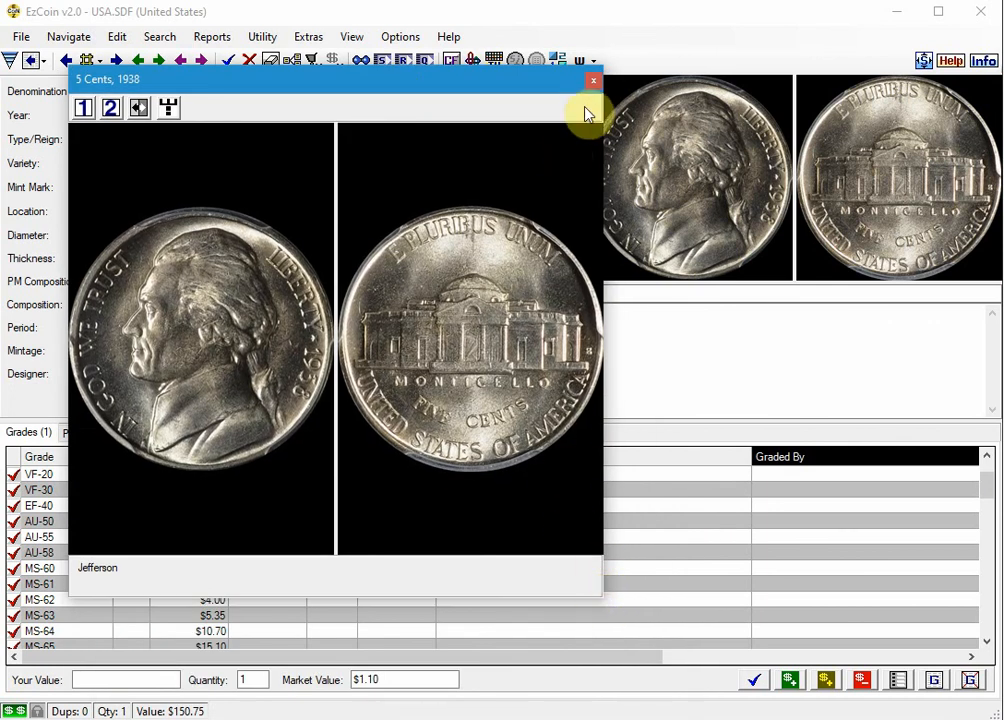
pyautogui.moveTo(598, 70); pyautogui.dragTo(805, 88)
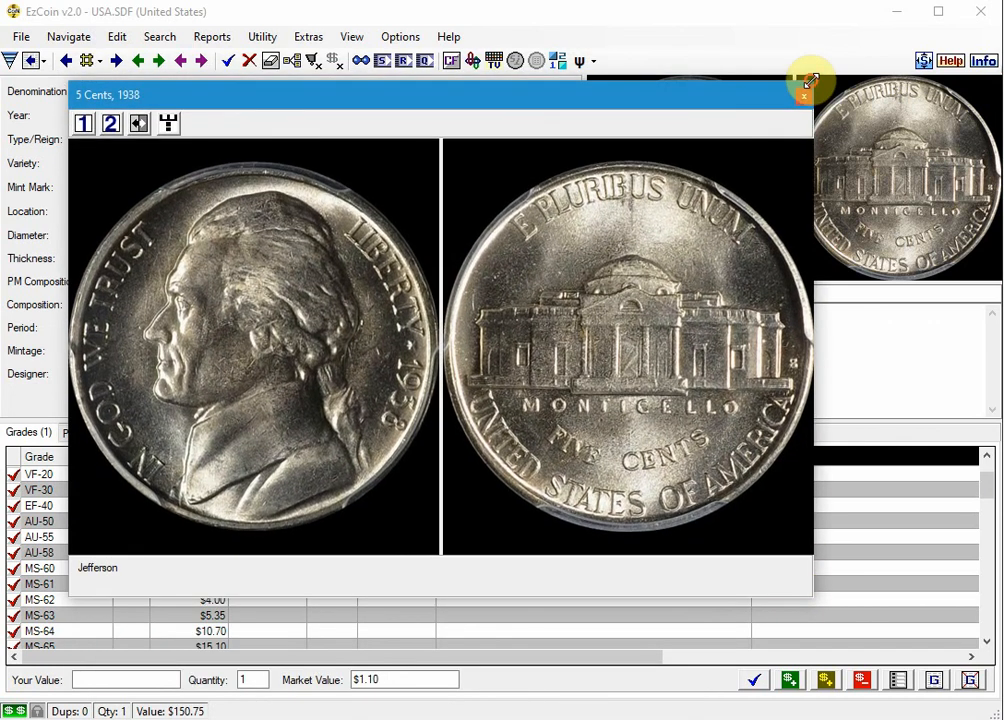
pyautogui.moveTo(677, 112); pyautogui.dragTo(705, 196)
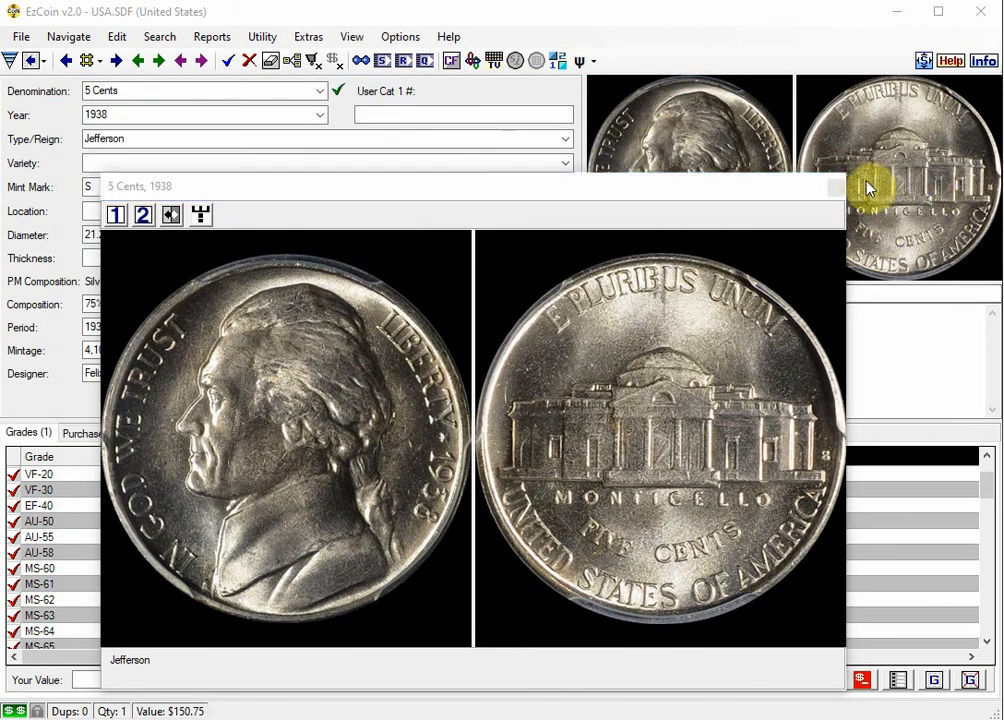
pyautogui.click(836, 192)
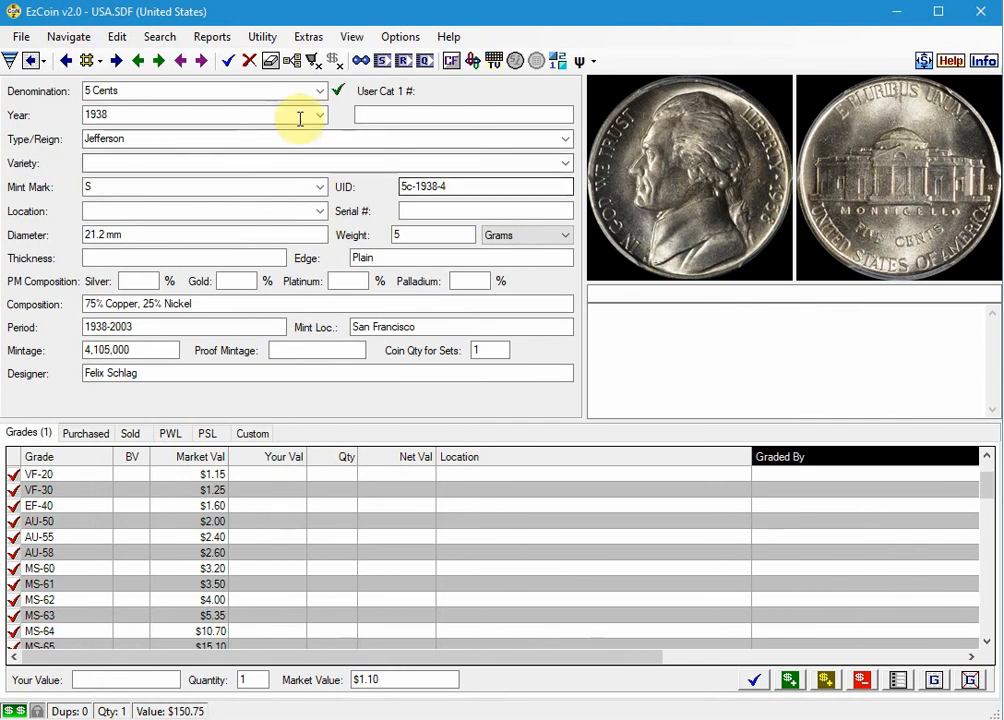
# Go to the inventoried 1981 10 Cents Clear Flat S coin, view its special information and close it
pyautogui.click(138, 63)
pyautogui.click(637, 520)
pyautogui.click(158, 61)
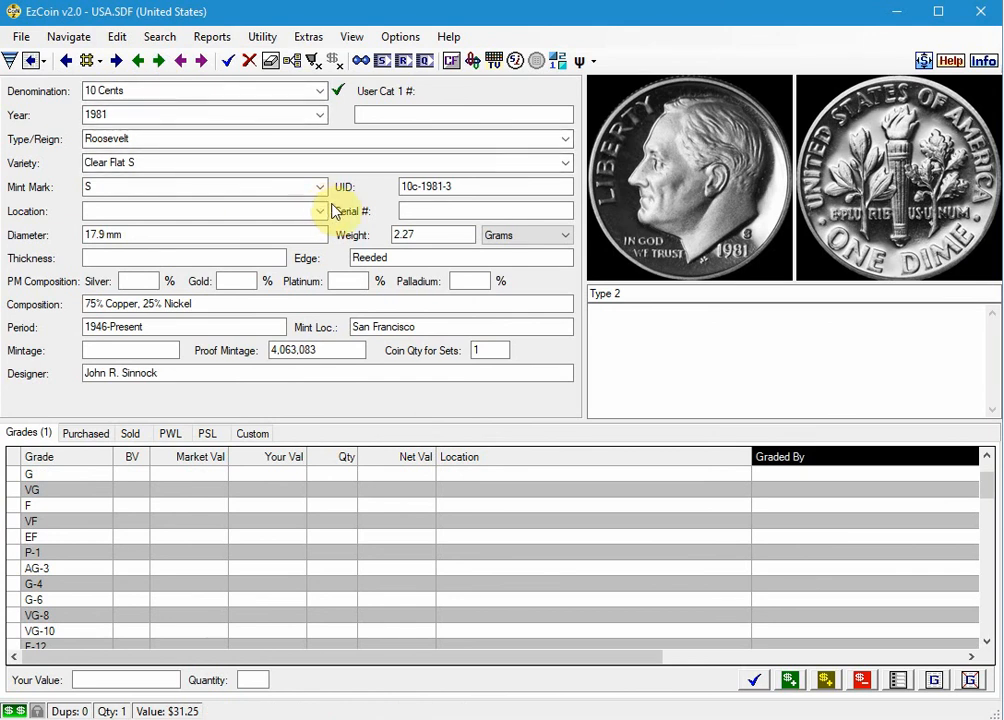
pyautogui.click(515, 62)
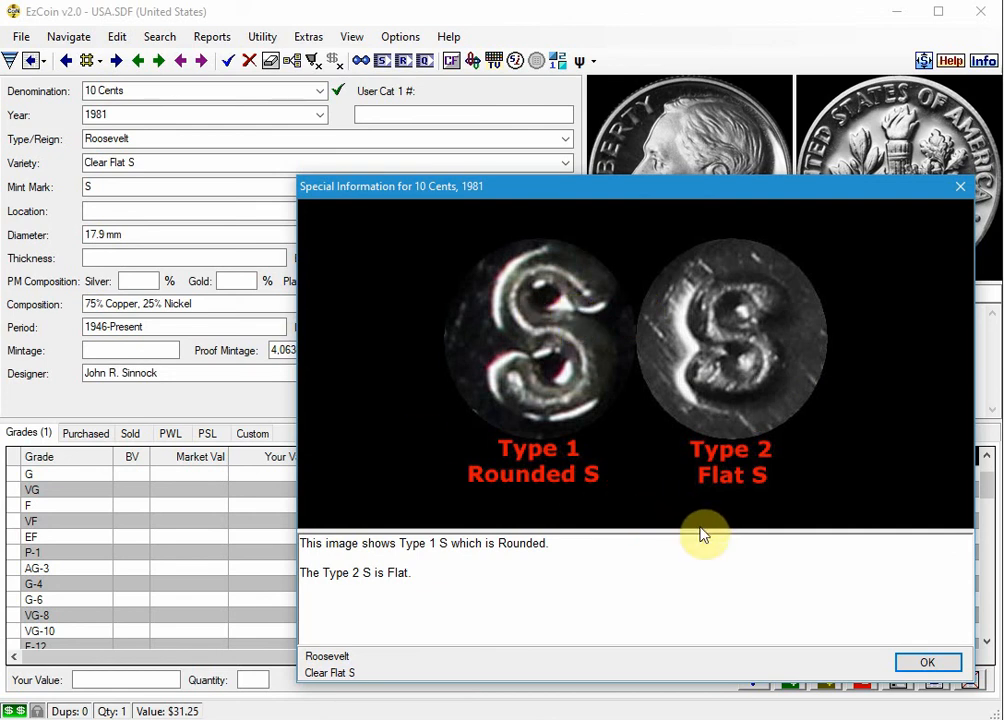
pyautogui.click(940, 662)
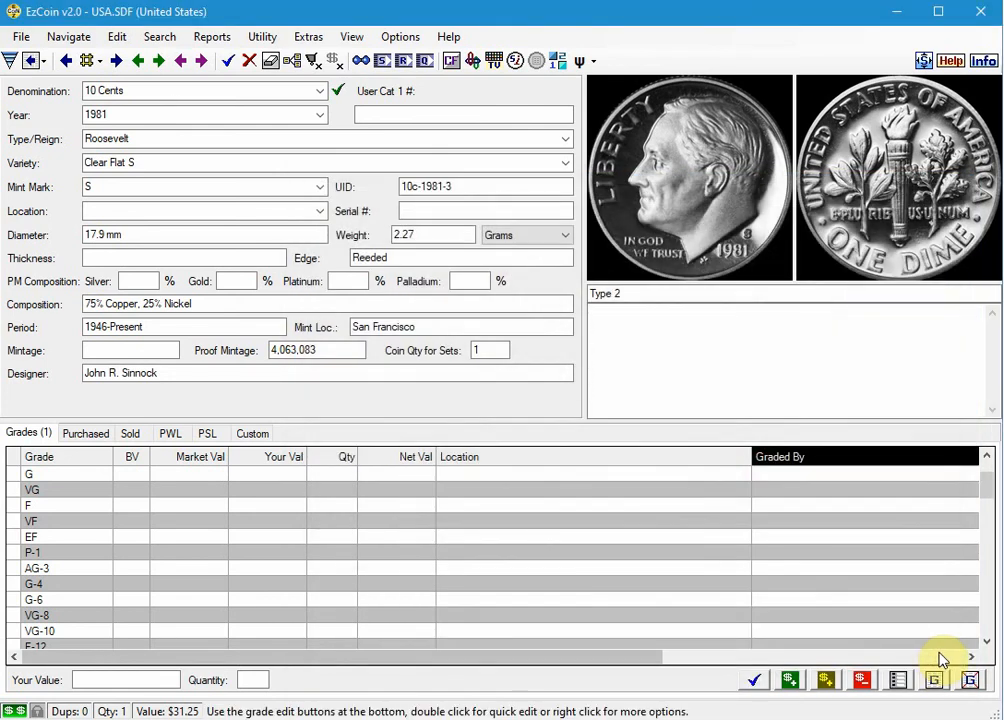